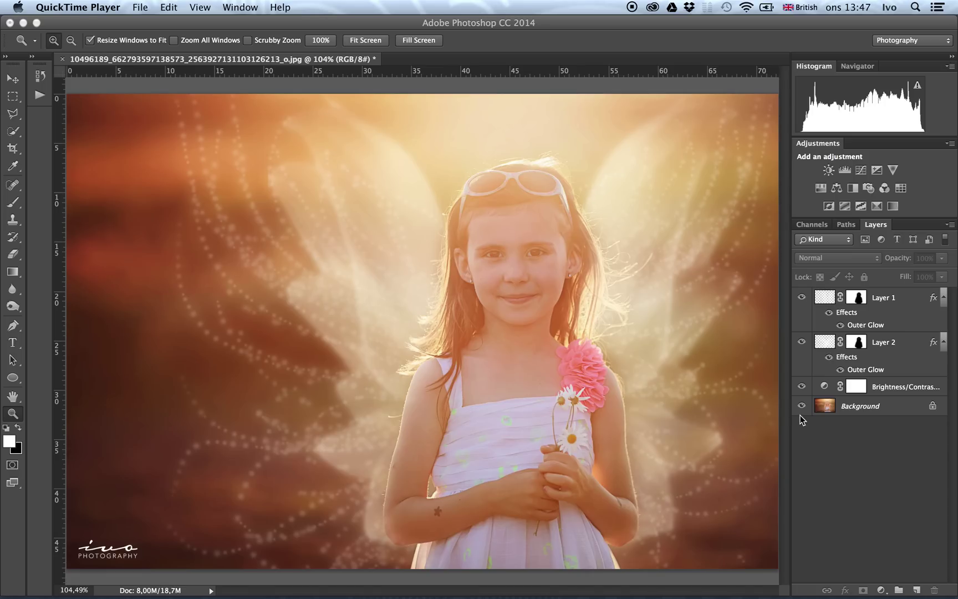
Step: Delete Layer 1, Layer 2 and the Brightness/Contrast adjustment layer, keeping only the Background
{"action": "left_click", "coordinate": [890, 388]}
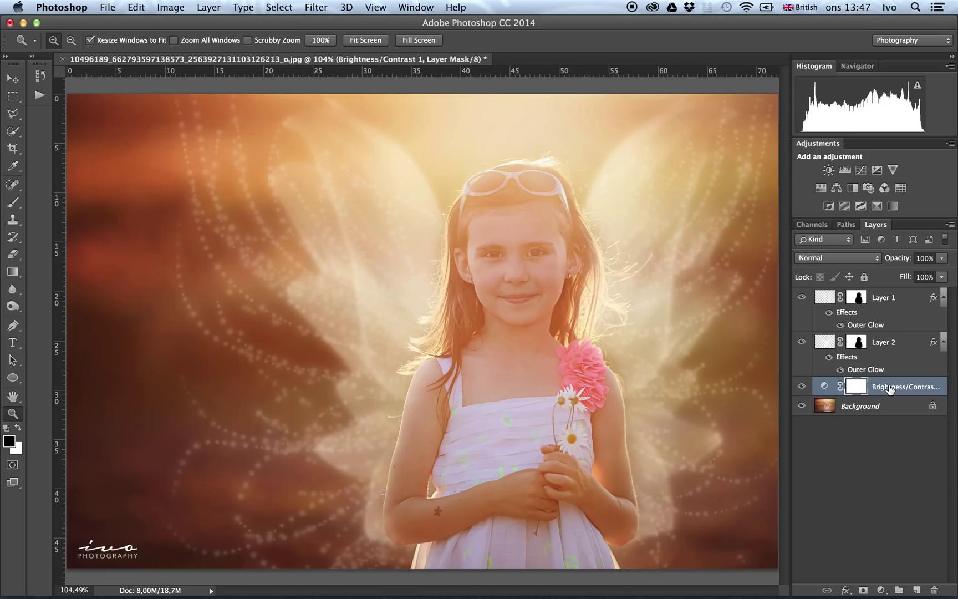
{"action": "left_click", "coordinate": [891, 309], "text": "shift"}
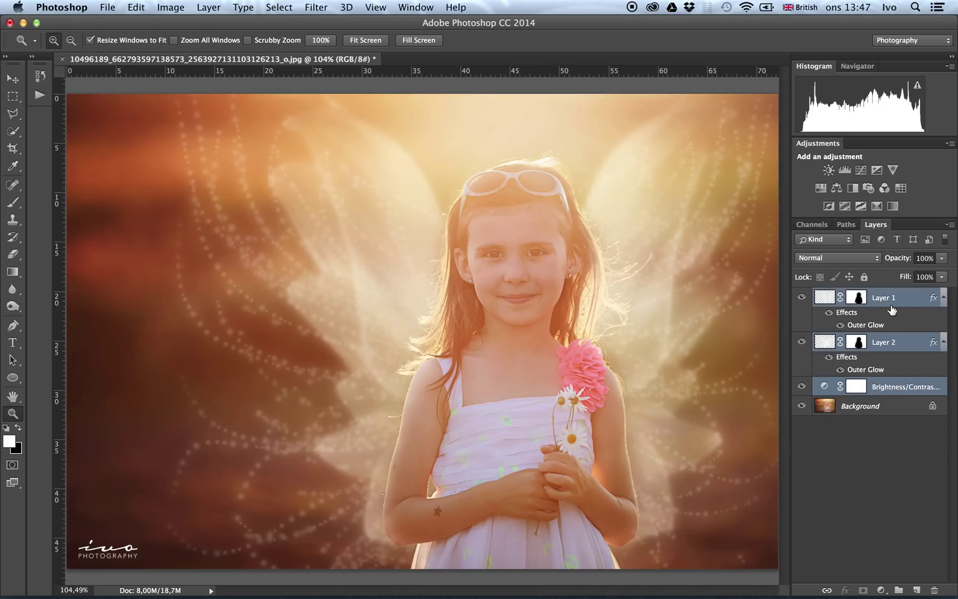
{"action": "key", "text": "Delete"}
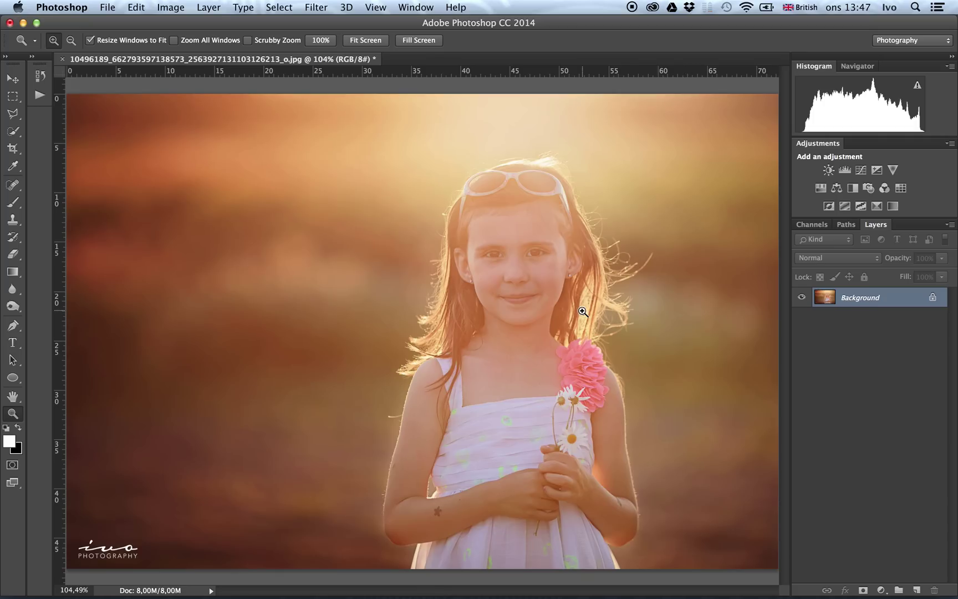
Step: Add a new empty layer above the Background
{"action": "key", "text": "alt"}
{"action": "left_click", "coordinate": [550, 323], "text": "alt"}
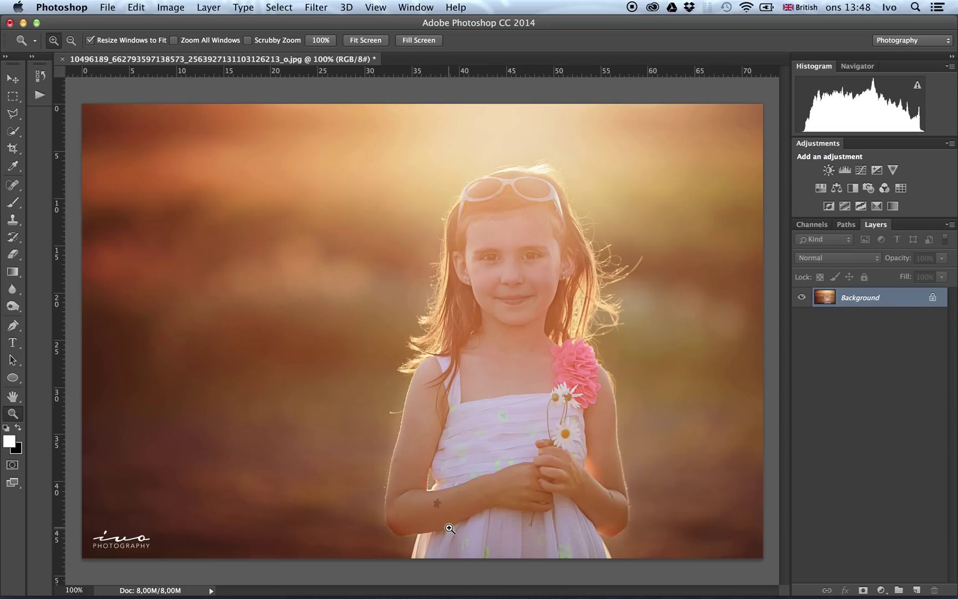
{"action": "left_click", "coordinate": [918, 591]}
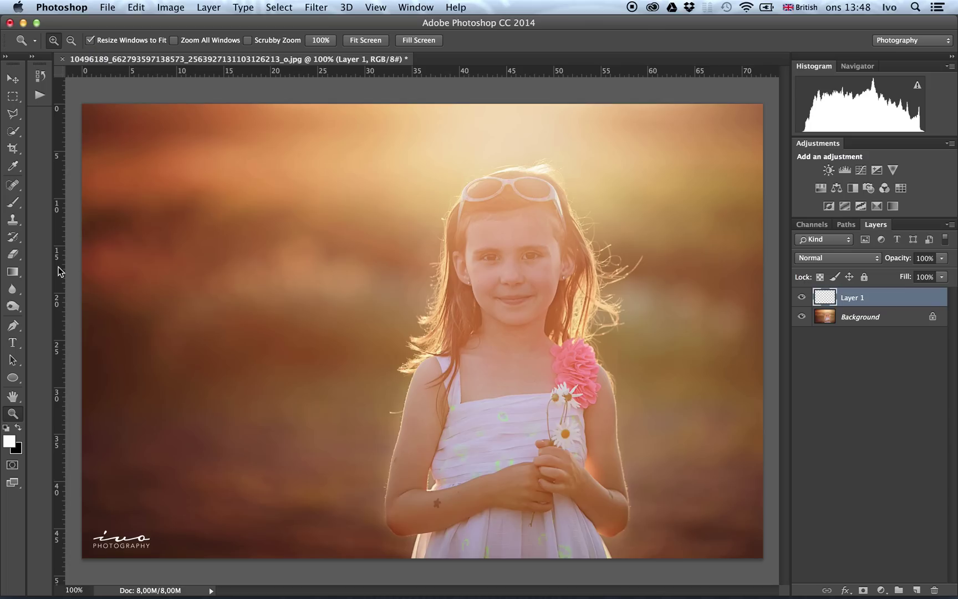
Step: Choose the 400 px fairy wings pair as the Brush tool's tip, with Layer 1 as the active layer
{"action": "left_click", "coordinate": [15, 203]}
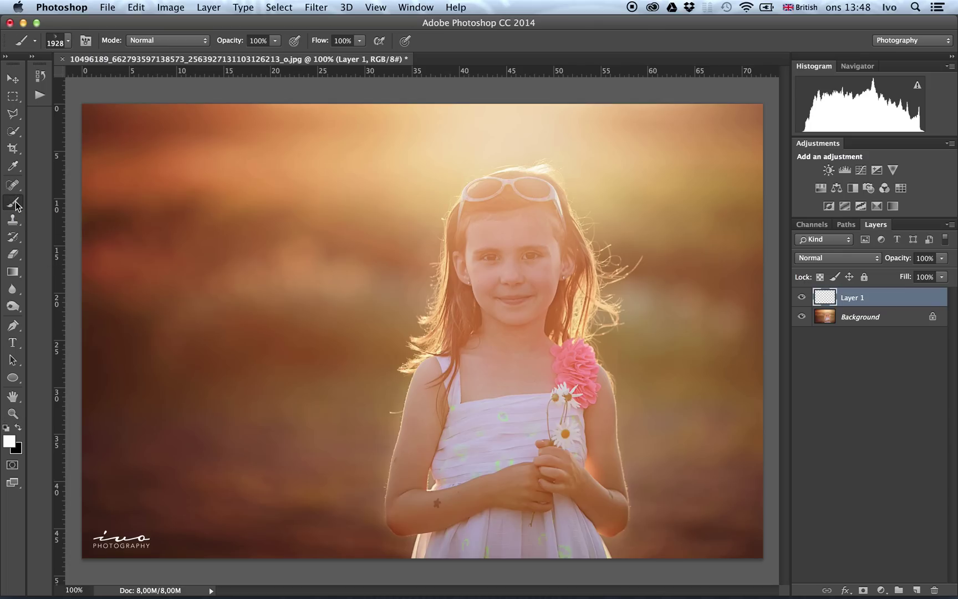
{"action": "left_click", "coordinate": [68, 42]}
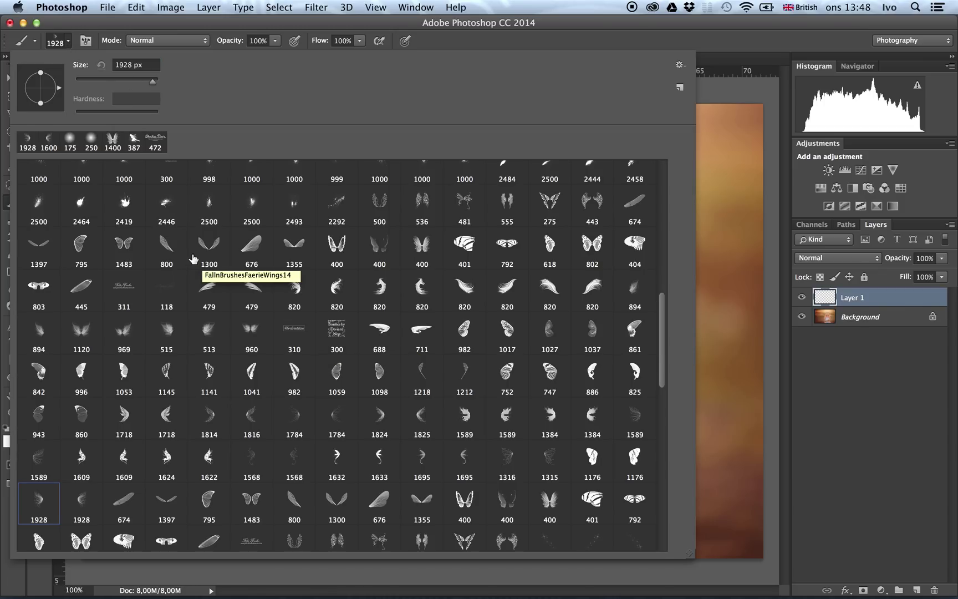
{"action": "scroll", "coordinate": [193, 259], "scroll_direction": "up", "scroll_amount": 2}
{"action": "scroll", "coordinate": [193, 258], "scroll_direction": "down", "scroll_amount": 4}
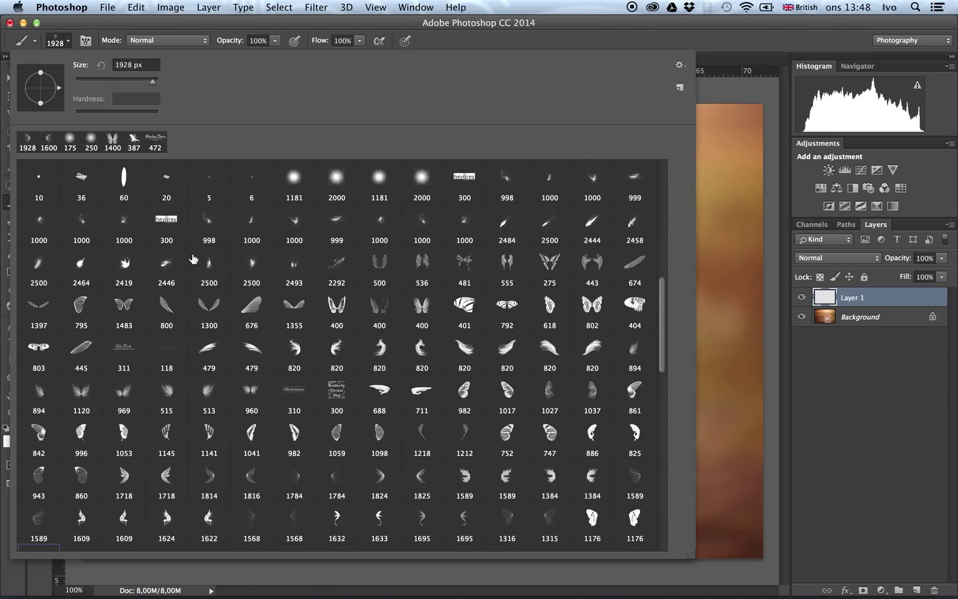
{"action": "scroll", "coordinate": [193, 258], "scroll_direction": "down", "scroll_amount": 5}
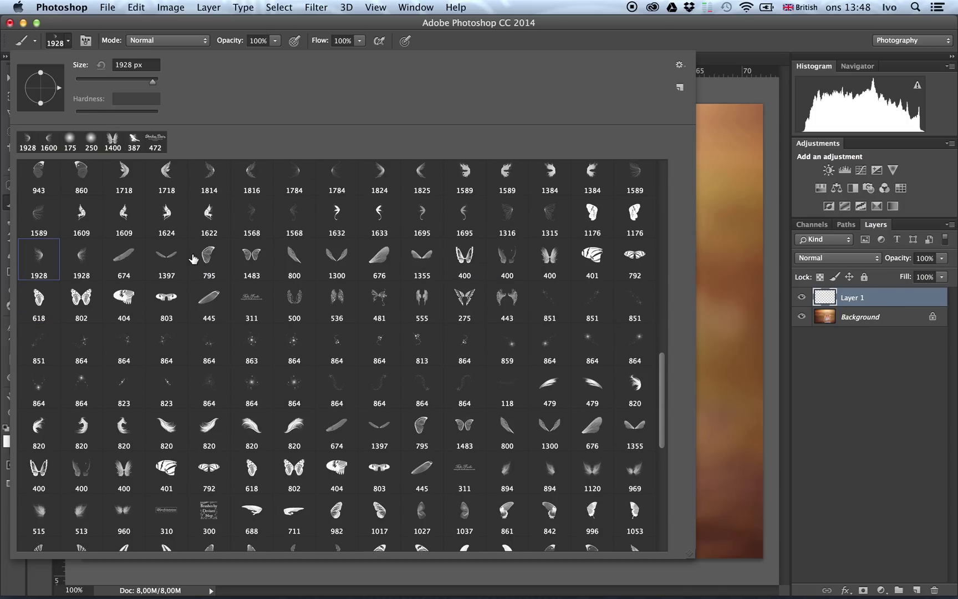
{"action": "scroll", "coordinate": [263, 302], "scroll_direction": "down", "scroll_amount": 5}
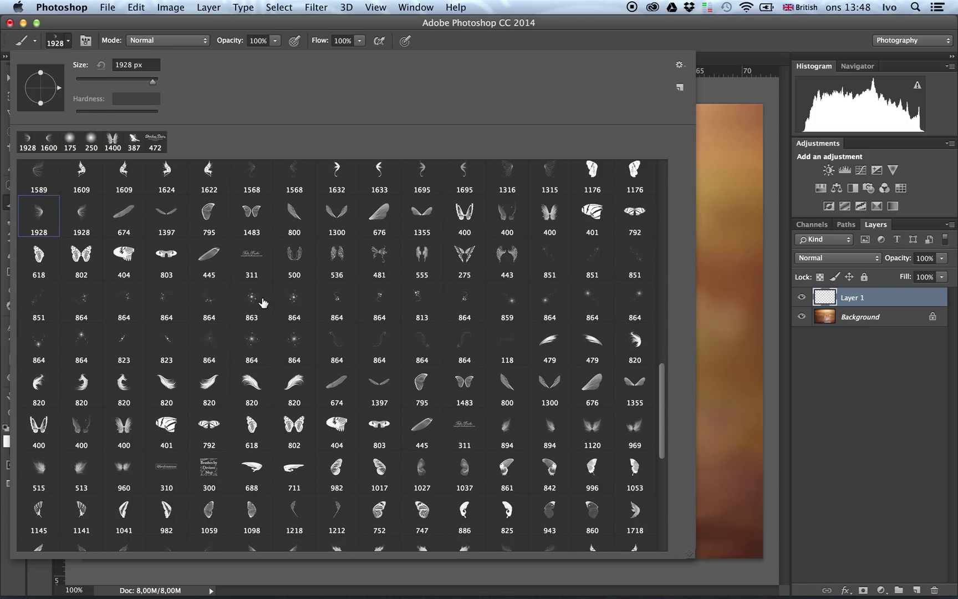
{"action": "scroll", "coordinate": [262, 302], "scroll_direction": "up", "scroll_amount": 20}
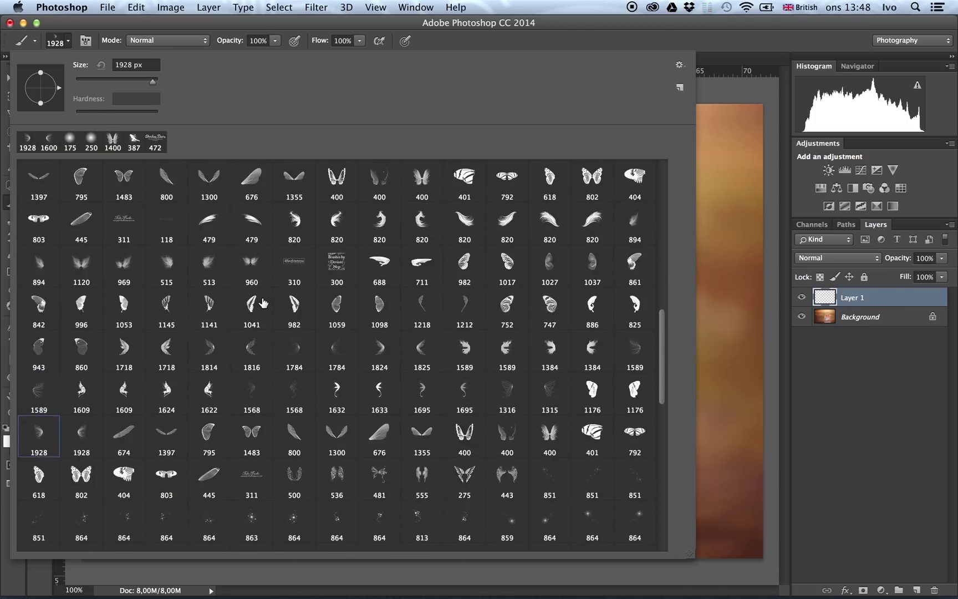
{"action": "scroll", "coordinate": [263, 302], "scroll_direction": "down", "scroll_amount": 8}
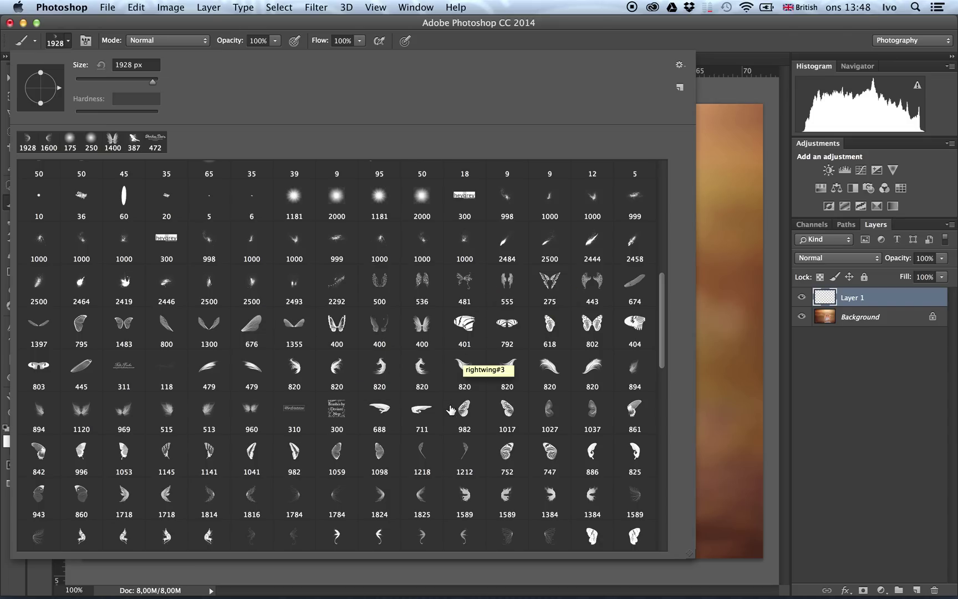
{"action": "left_click", "coordinate": [420, 328]}
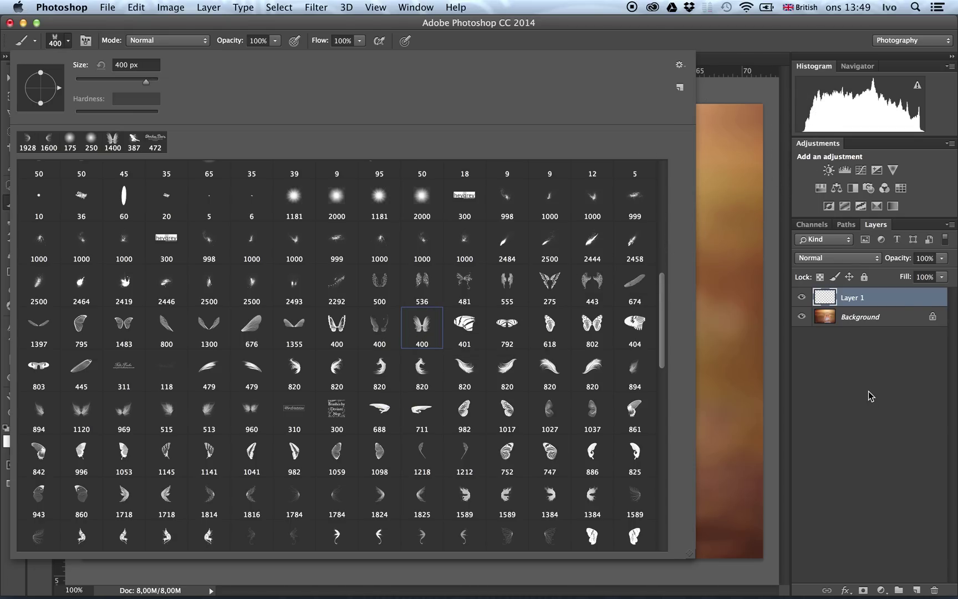
{"action": "left_click", "coordinate": [845, 392]}
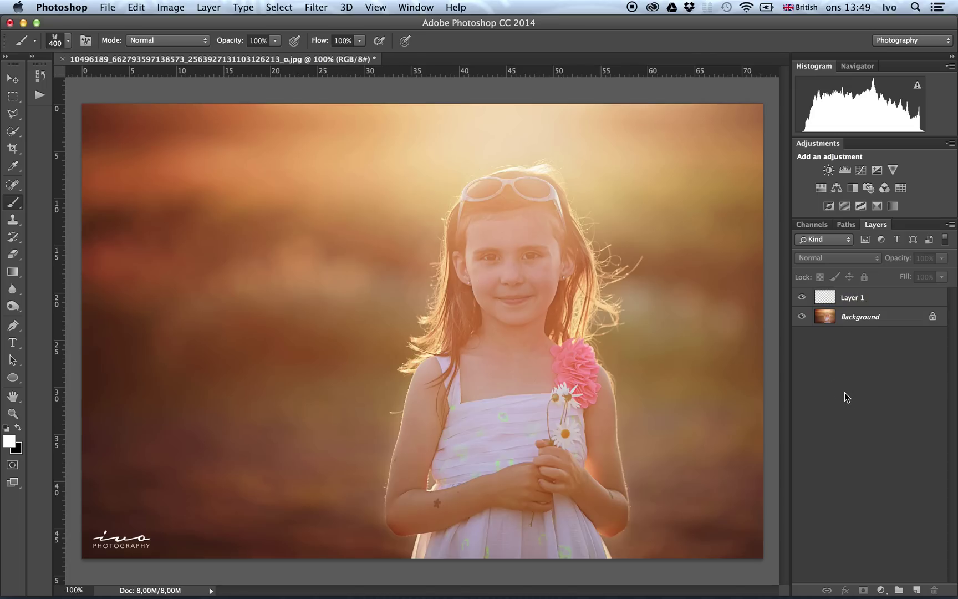
{"action": "left_click", "coordinate": [875, 300]}
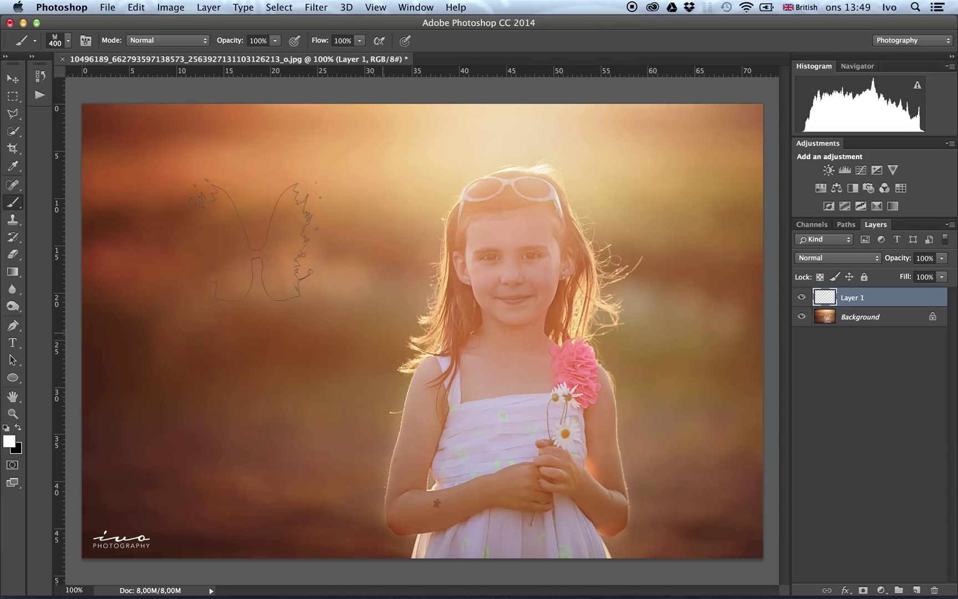
Step: Set the wings brush size to 1400 px and keep Layer 1 active for painting
{"action": "left_click", "coordinate": [68, 41]}
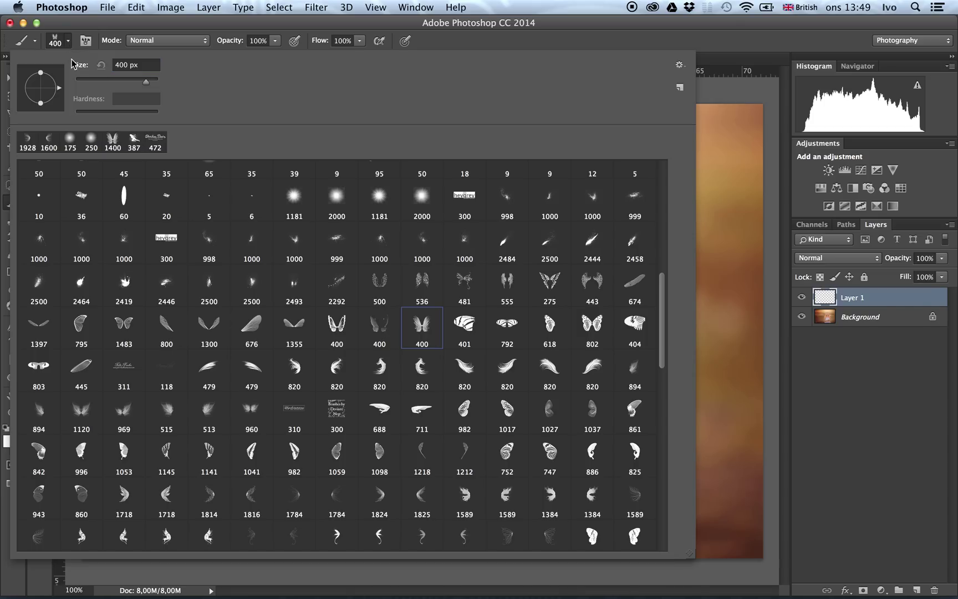
{"action": "left_click", "coordinate": [153, 82]}
{"action": "left_click_drag", "start_coordinate": [153, 84], "coordinate": [152, 82]}
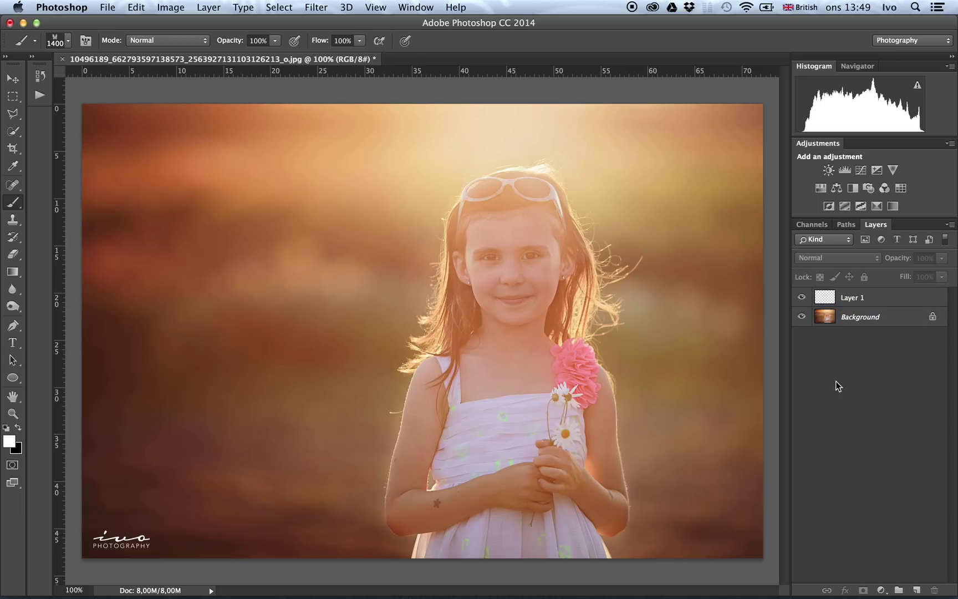
{"action": "left_click", "coordinate": [840, 386]}
{"action": "left_click", "coordinate": [887, 297]}
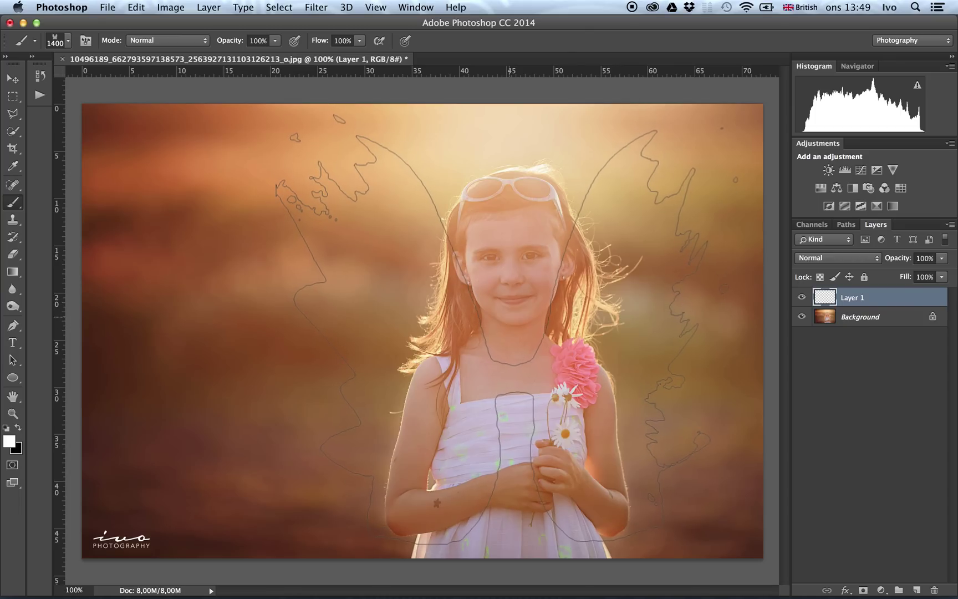
Step: Stamp the wings once in white, centred over the girl on Layer 1, and shift them slightly to line up with her back
{"action": "left_click", "coordinate": [506, 325]}
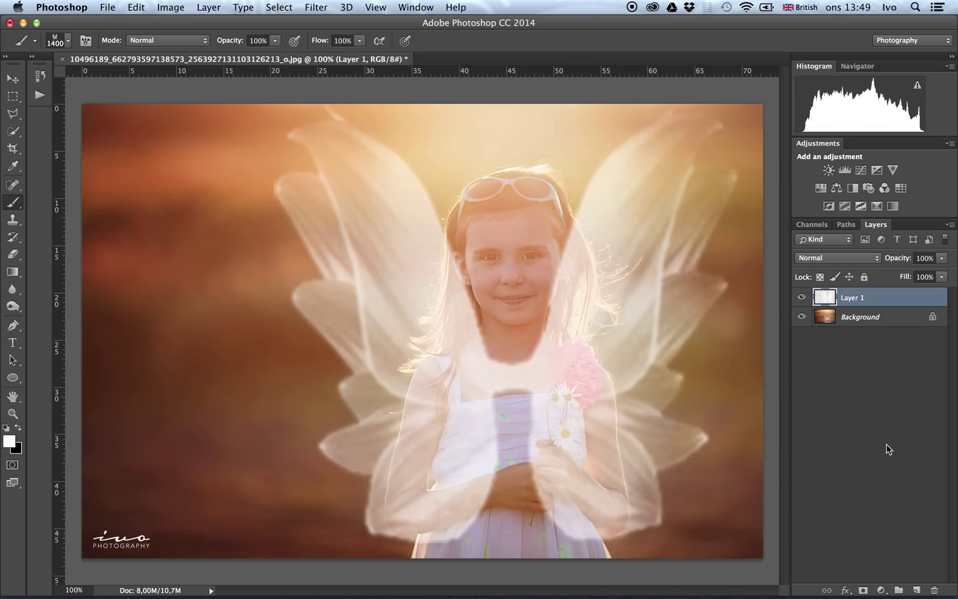
{"action": "key", "text": "v"}
{"action": "left_click_drag", "start_coordinate": [642, 431], "coordinate": [642, 432]}
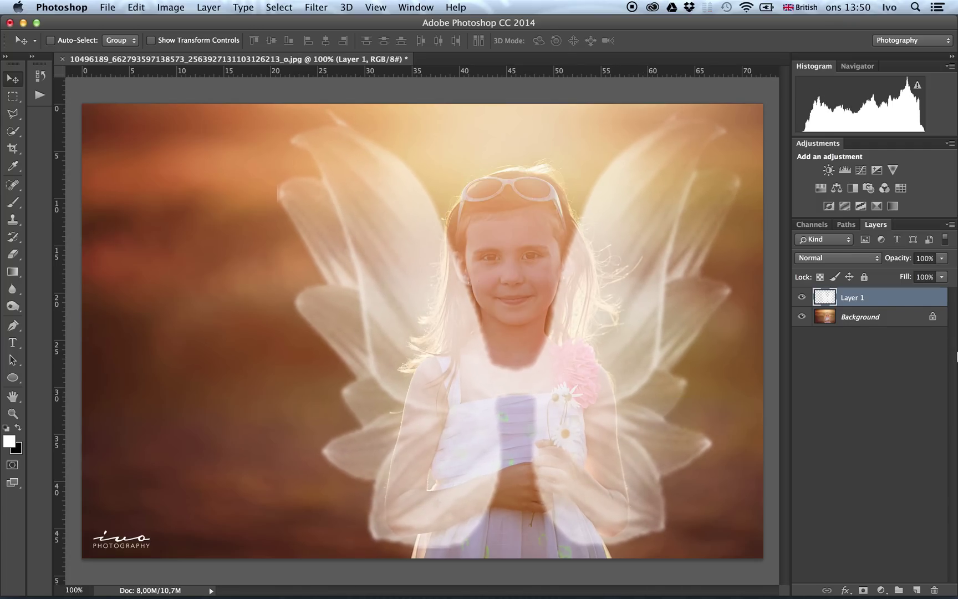
Step: Add a layer mask to Layer 1 and choose the soft round 175 px brush with 0% hardness for painting on it
{"action": "left_click", "coordinate": [865, 591]}
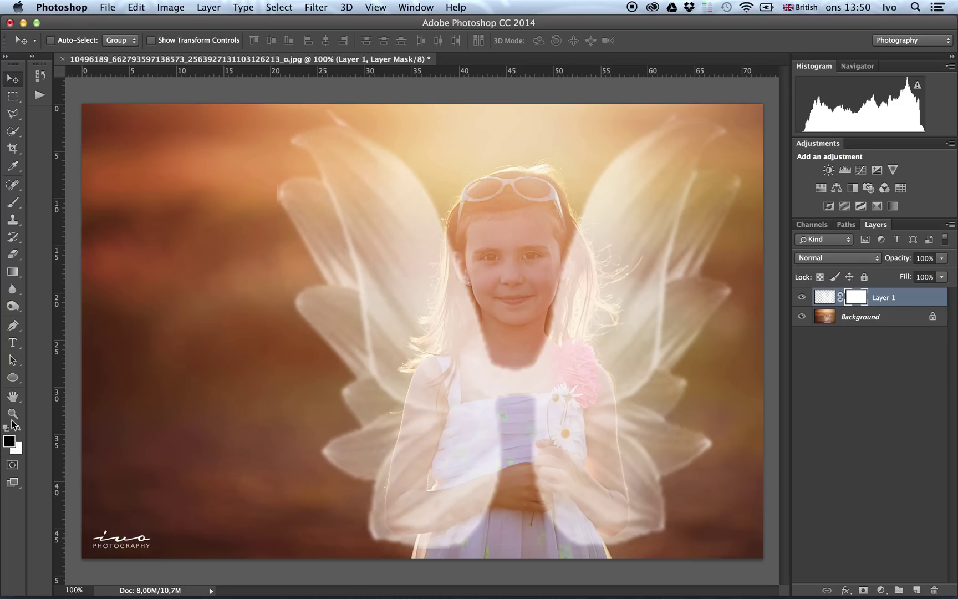
{"action": "left_click", "coordinate": [14, 132]}
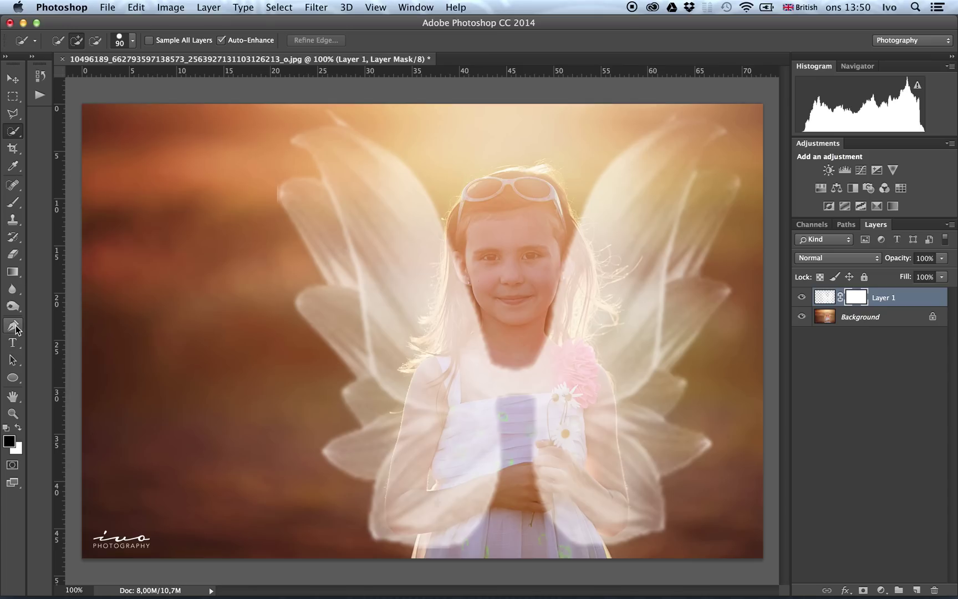
{"action": "key", "text": "b"}
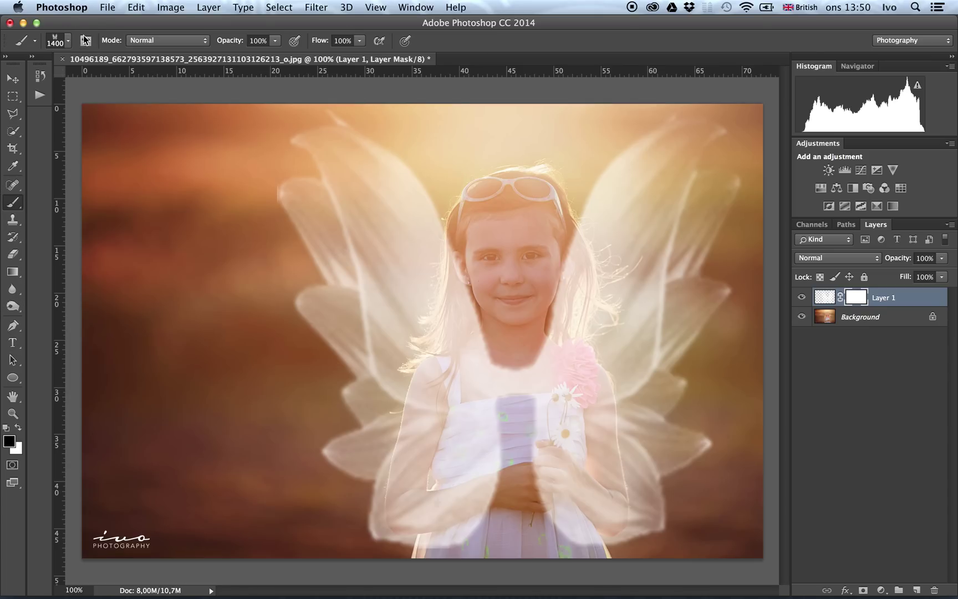
{"action": "left_click", "coordinate": [59, 42]}
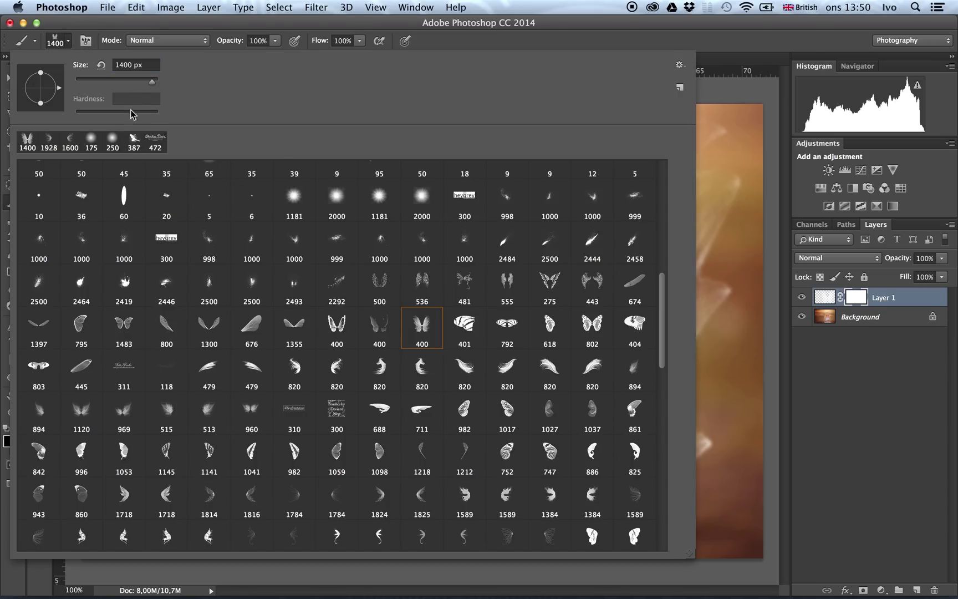
{"action": "scroll", "coordinate": [184, 394], "scroll_direction": "up", "scroll_amount": 10}
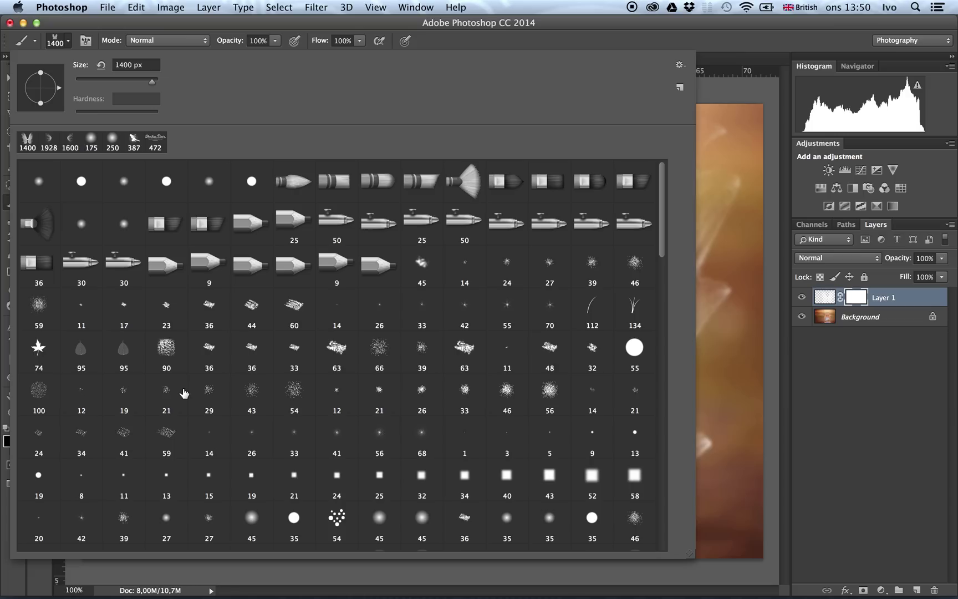
{"action": "left_click", "coordinate": [91, 142]}
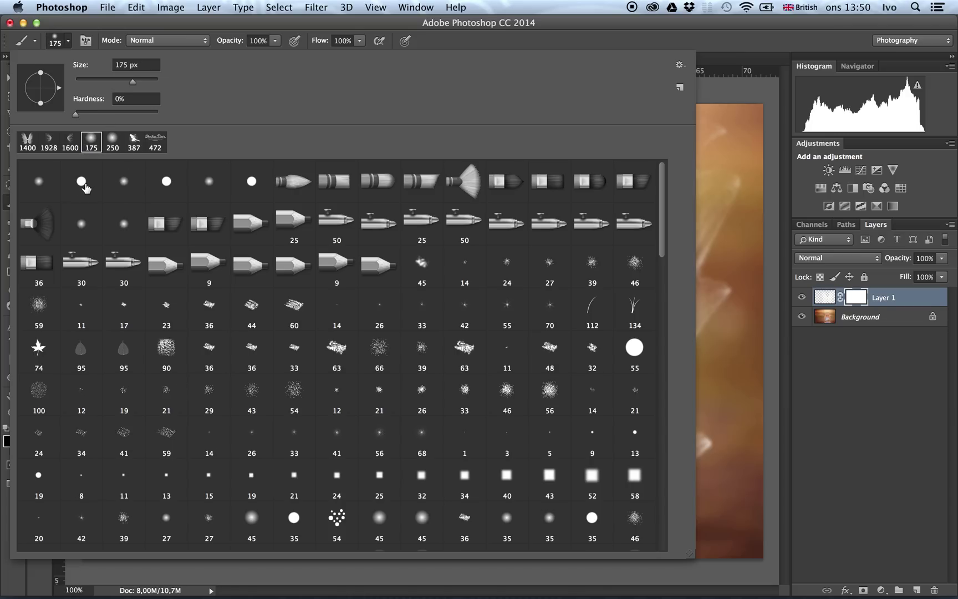
{"action": "left_click", "coordinate": [868, 440]}
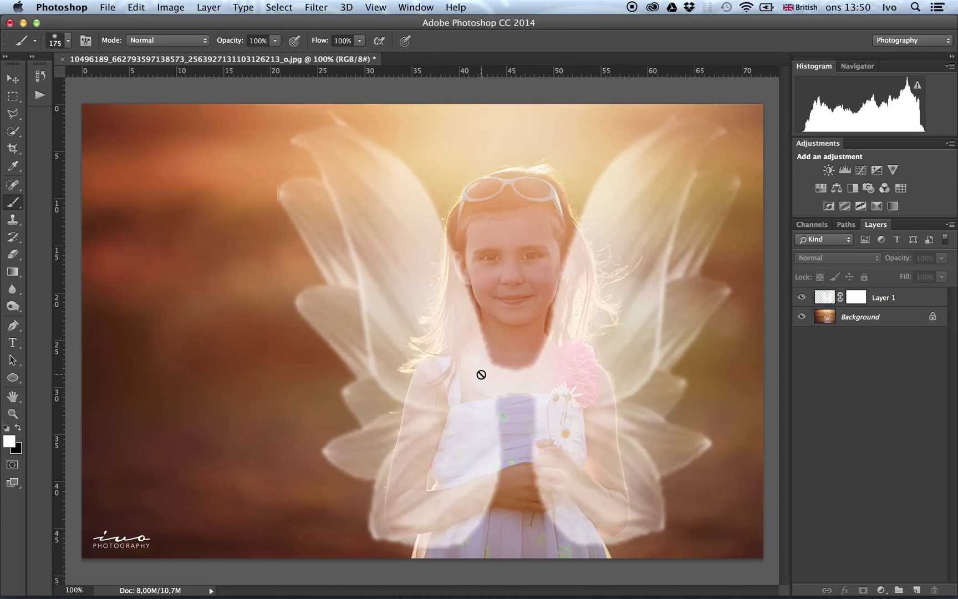
{"action": "left_click", "coordinate": [859, 299]}
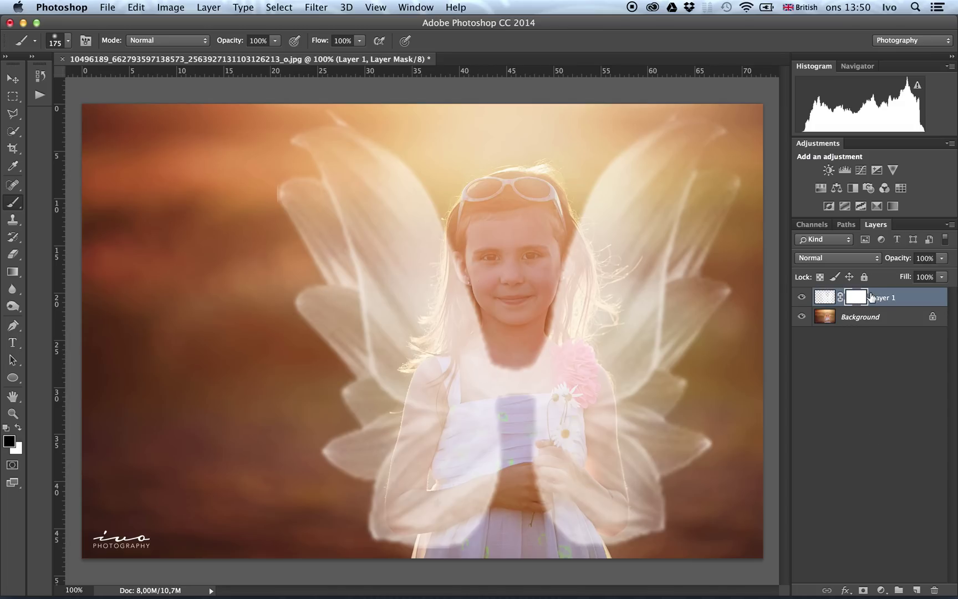
{"action": "left_click", "coordinate": [824, 300]}
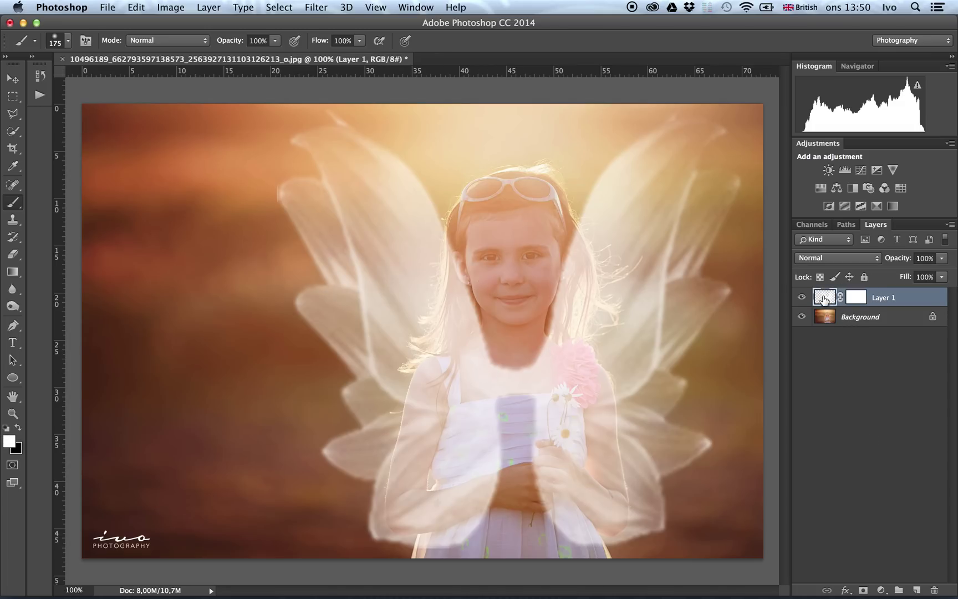
{"action": "left_click", "coordinate": [859, 300]}
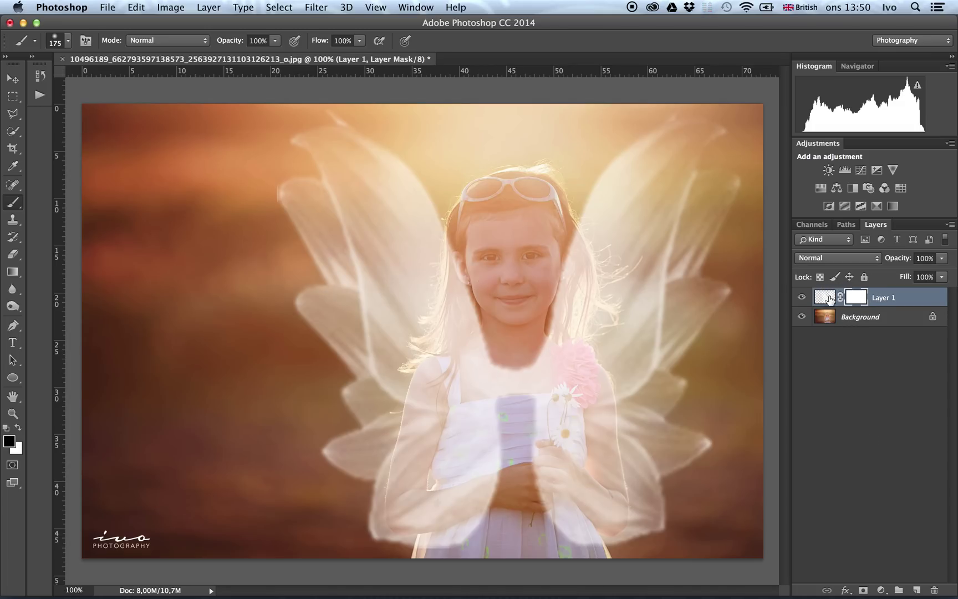
{"action": "left_click", "coordinate": [825, 299]}
{"action": "left_click", "coordinate": [855, 300]}
Step: Paint black at 100% opacity on Layer 1's mask over the girl's face, hair, arms and dress to hide the wings there
{"action": "left_click", "coordinate": [276, 41]}
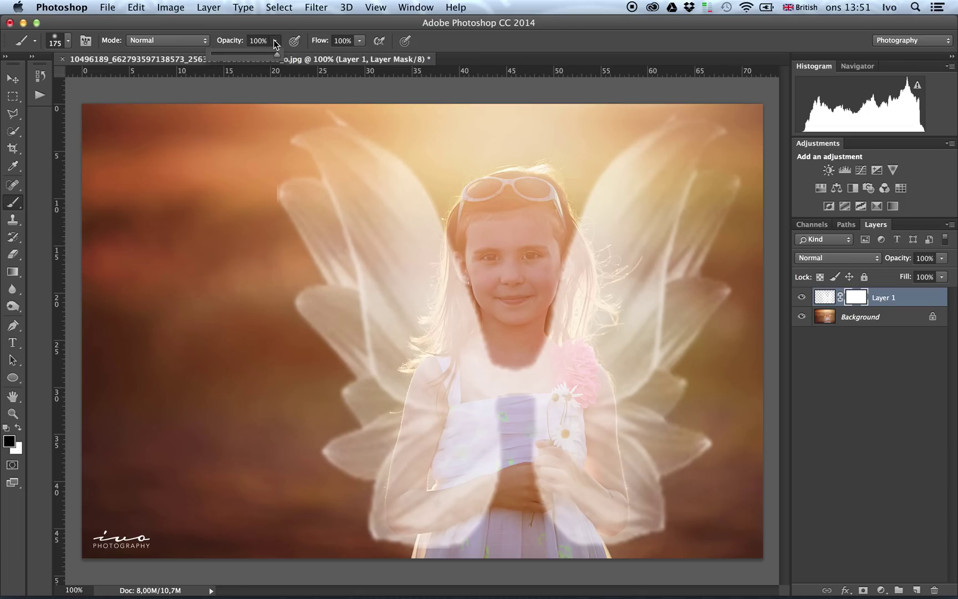
{"action": "left_click", "coordinate": [275, 42]}
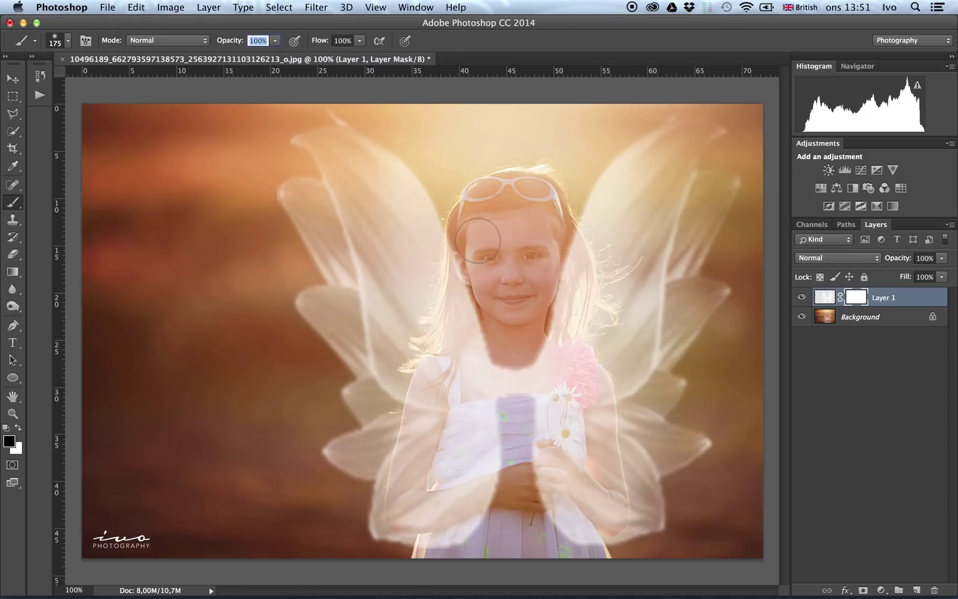
{"action": "key", "text": "Return"}
{"action": "mouse_move", "coordinate": [456, 250]}
{"action": "left_mouse_down"}
{"action": "mouse_move", "coordinate": [465, 391]}
{"action": "mouse_move", "coordinate": [484, 329]}
{"action": "mouse_move", "coordinate": [541, 364]}
{"action": "mouse_move", "coordinate": [533, 371]}
{"action": "mouse_move", "coordinate": [573, 384]}
{"action": "mouse_move", "coordinate": [585, 411]}
{"action": "mouse_move", "coordinate": [472, 441]}
{"action": "mouse_move", "coordinate": [452, 423]}
{"action": "mouse_move", "coordinate": [451, 387]}
{"action": "mouse_move", "coordinate": [440, 385]}
{"action": "mouse_move", "coordinate": [414, 508]}
{"action": "mouse_move", "coordinate": [485, 496]}
{"action": "mouse_move", "coordinate": [500, 440]}
{"action": "mouse_move", "coordinate": [475, 510]}
{"action": "mouse_move", "coordinate": [444, 528]}
{"action": "mouse_move", "coordinate": [438, 552]}
{"action": "mouse_move", "coordinate": [473, 507]}
{"action": "mouse_move", "coordinate": [472, 520]}
{"action": "mouse_move", "coordinate": [440, 480]}
{"action": "mouse_move", "coordinate": [409, 512]}
{"action": "mouse_move", "coordinate": [418, 506]}
{"action": "mouse_move", "coordinate": [409, 508]}
{"action": "mouse_move", "coordinate": [418, 422]}
{"action": "mouse_move", "coordinate": [461, 338]}
{"action": "mouse_move", "coordinate": [470, 263]}
{"action": "mouse_move", "coordinate": [481, 274]}
{"action": "mouse_move", "coordinate": [489, 238]}
{"action": "mouse_move", "coordinate": [526, 222]}
{"action": "mouse_move", "coordinate": [543, 255]}
{"action": "mouse_move", "coordinate": [555, 244]}
{"action": "mouse_move", "coordinate": [562, 271]}
{"action": "mouse_move", "coordinate": [559, 238]}
{"action": "mouse_move", "coordinate": [558, 363]}
{"action": "mouse_move", "coordinate": [580, 400]}
{"action": "mouse_move", "coordinate": [544, 489]}
{"action": "mouse_move", "coordinate": [577, 546]}
{"action": "mouse_move", "coordinate": [599, 503]}
{"action": "mouse_move", "coordinate": [589, 402]}
{"action": "mouse_move", "coordinate": [581, 491]}
{"action": "left_mouse_up"}
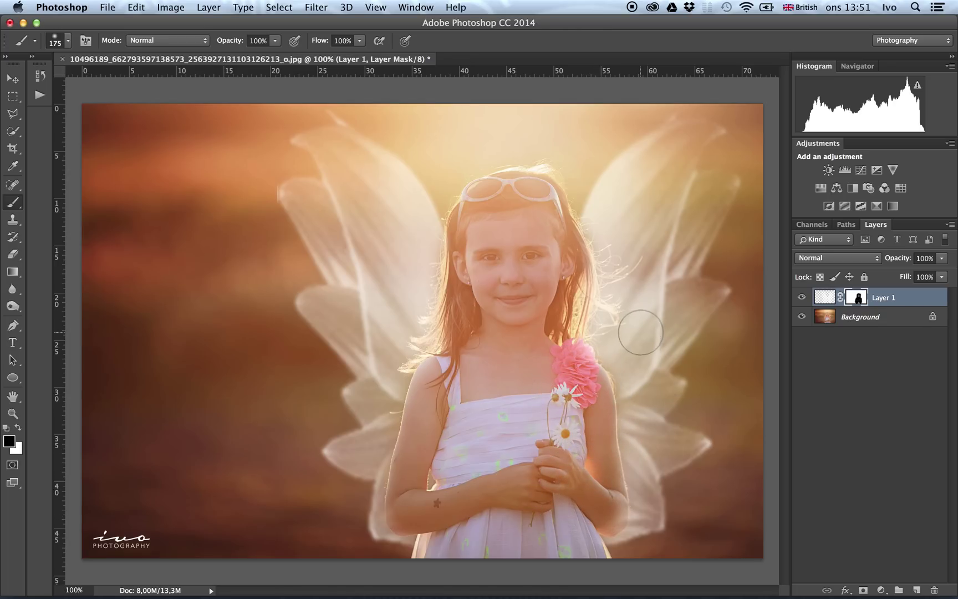
Step: Paint black on the mask over the middle of the right-hand wing, and restore that area by painting white
{"action": "left_click_drag", "start_coordinate": [637, 332], "coordinate": [690, 272]}
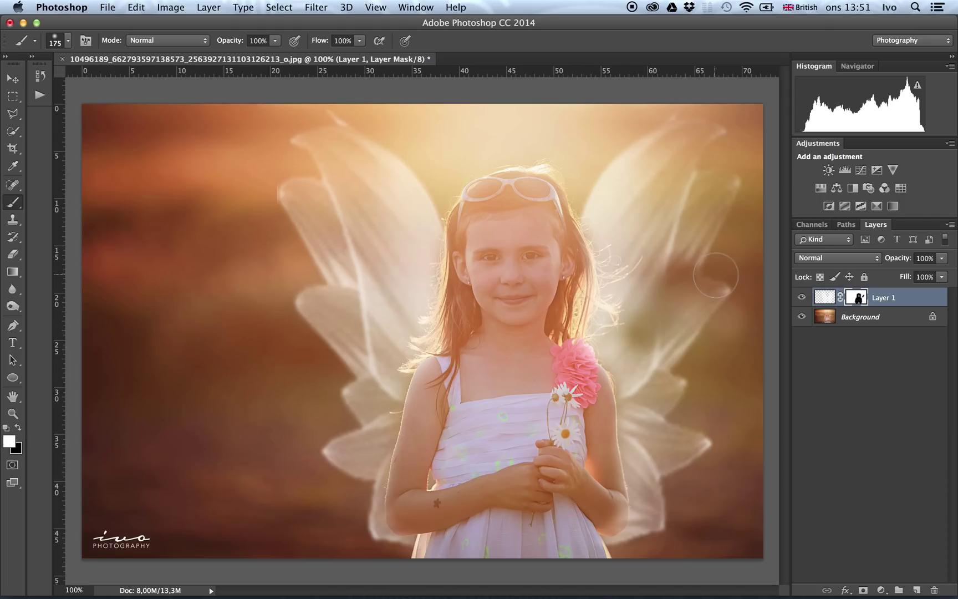
{"action": "mouse_move", "coordinate": [716, 276]}
{"action": "left_mouse_down"}
{"action": "mouse_move", "coordinate": [671, 290]}
{"action": "mouse_move", "coordinate": [683, 286]}
{"action": "mouse_move", "coordinate": [662, 343]}
{"action": "mouse_move", "coordinate": [647, 327]}
{"action": "mouse_move", "coordinate": [671, 254]}
{"action": "mouse_move", "coordinate": [665, 248]}
{"action": "mouse_move", "coordinate": [680, 234]}
{"action": "mouse_move", "coordinate": [683, 160]}
{"action": "mouse_move", "coordinate": [712, 145]}
{"action": "mouse_move", "coordinate": [699, 272]}
{"action": "left_mouse_up"}
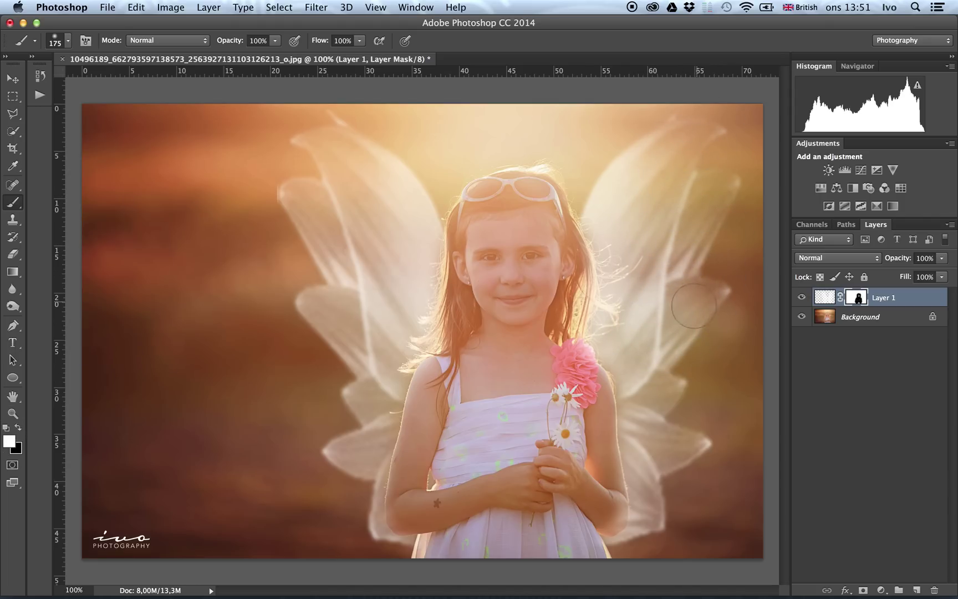
Step: Paint black at 100% opacity on Layer 1's mask over the girl's shoulders, chest, arms and lower dress
{"action": "left_click", "coordinate": [18, 428]}
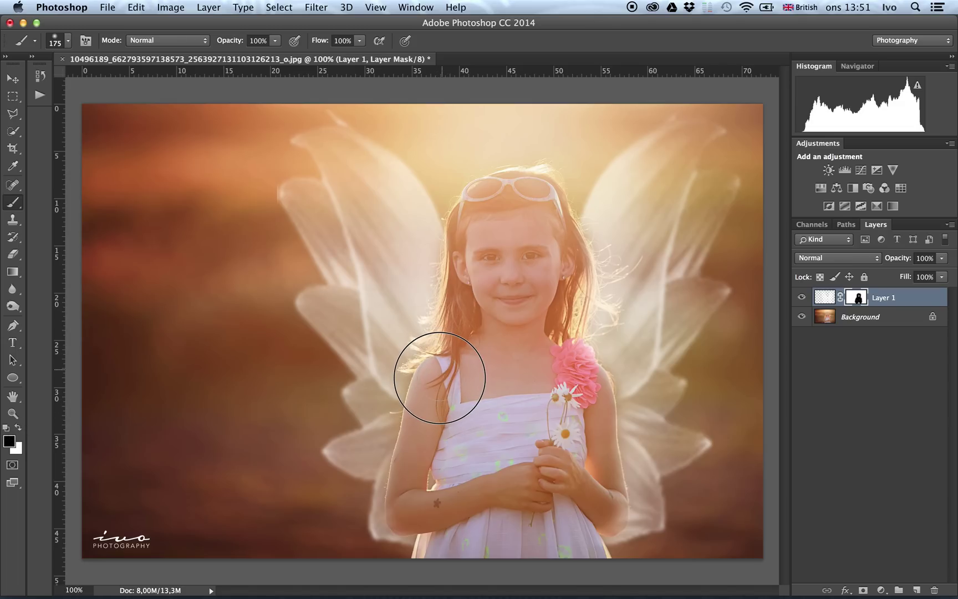
{"action": "mouse_move", "coordinate": [439, 378]}
{"action": "left_mouse_down"}
{"action": "mouse_move", "coordinate": [410, 516]}
{"action": "mouse_move", "coordinate": [522, 492]}
{"action": "mouse_move", "coordinate": [524, 504]}
{"action": "mouse_move", "coordinate": [570, 518]}
{"action": "mouse_move", "coordinate": [604, 512]}
{"action": "mouse_move", "coordinate": [589, 411]}
{"action": "left_mouse_up"}
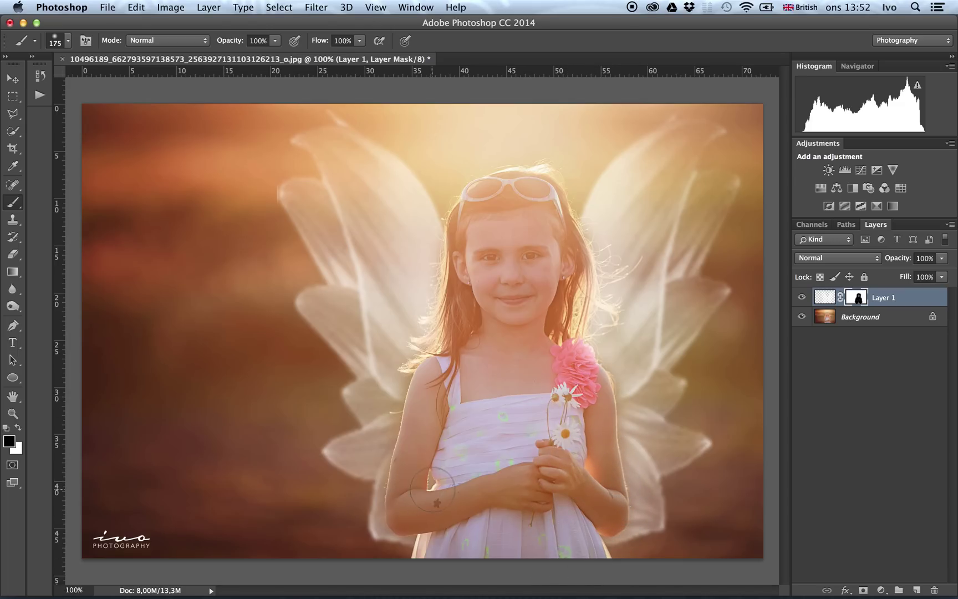
{"action": "mouse_move", "coordinate": [432, 489]}
{"action": "left_mouse_down"}
{"action": "mouse_move", "coordinate": [446, 507]}
{"action": "mouse_move", "coordinate": [445, 541]}
{"action": "mouse_move", "coordinate": [575, 541]}
{"action": "left_mouse_up"}
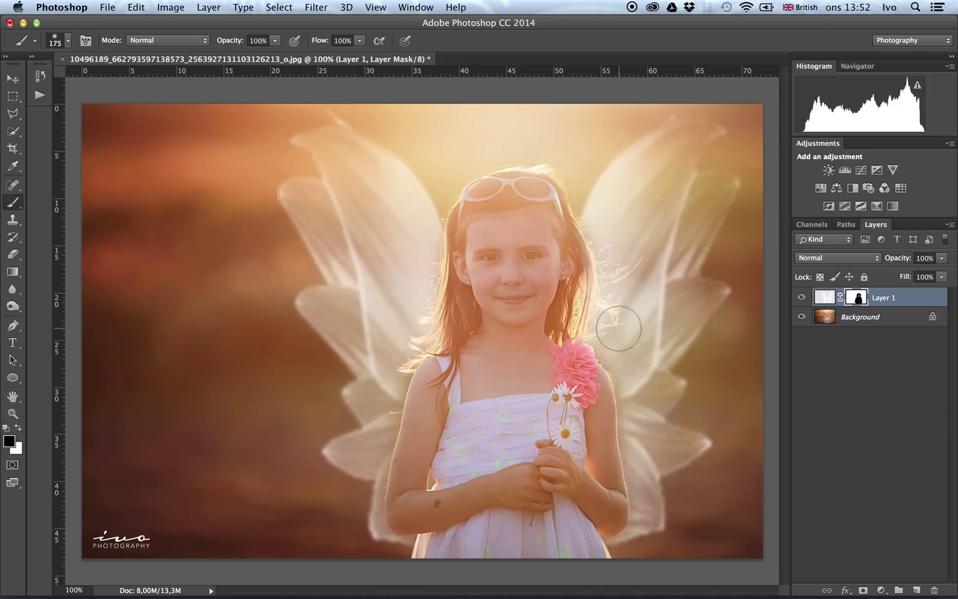
Step: Paint black at 50% opacity on Layer 1's mask over the hair on both sides of the face, and set the brush opacity to 30%
{"action": "key", "text": "x"}
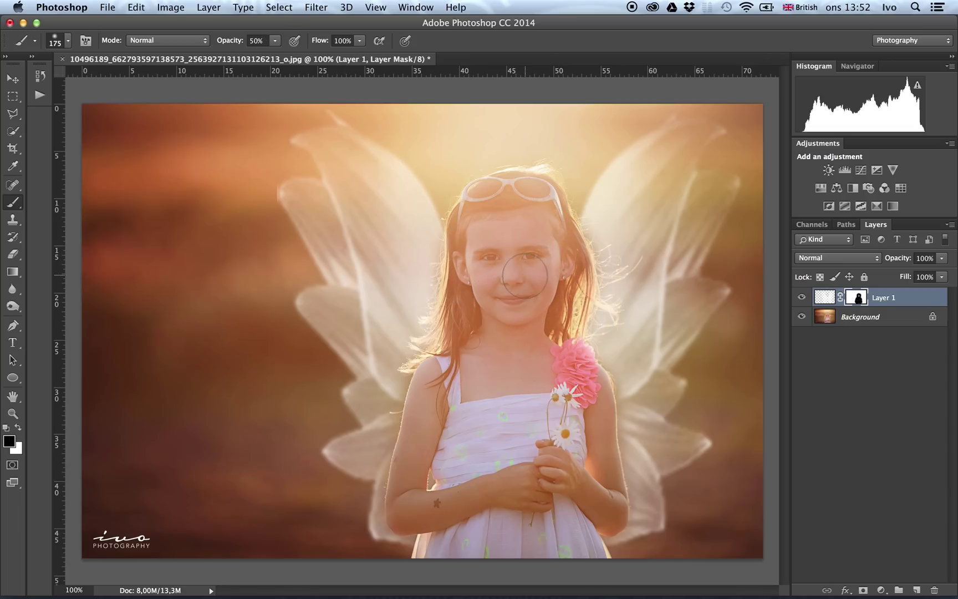
{"action": "mouse_move", "coordinate": [475, 283]}
{"action": "left_mouse_down"}
{"action": "mouse_move", "coordinate": [475, 239]}
{"action": "mouse_move", "coordinate": [469, 329]}
{"action": "mouse_move", "coordinate": [473, 299]}
{"action": "mouse_move", "coordinate": [445, 342]}
{"action": "left_mouse_up"}
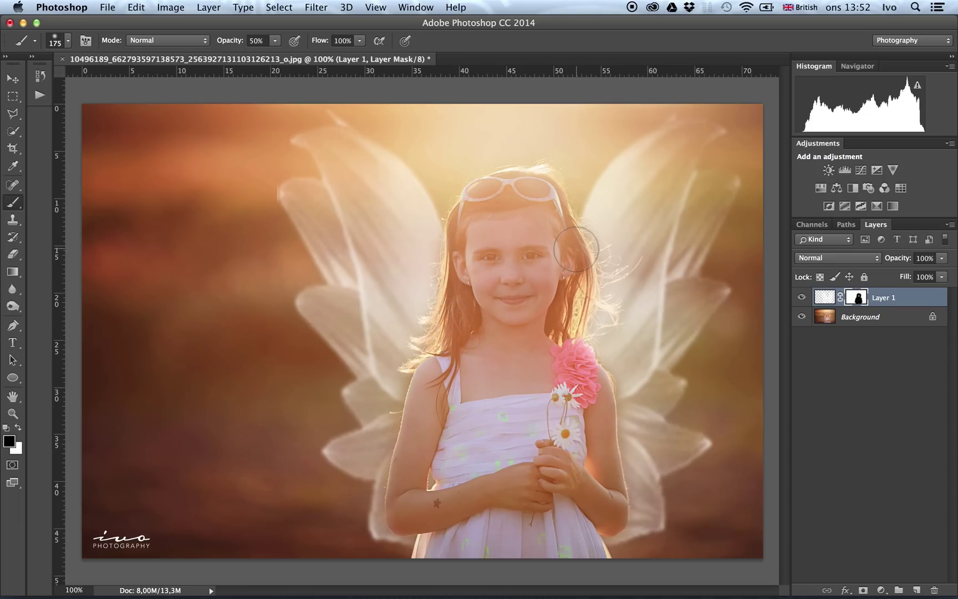
{"action": "key", "text": "x"}
{"action": "mouse_move", "coordinate": [594, 249]}
{"action": "left_mouse_down"}
{"action": "mouse_move", "coordinate": [593, 314]}
{"action": "mouse_move", "coordinate": [602, 265]}
{"action": "mouse_move", "coordinate": [590, 275]}
{"action": "mouse_move", "coordinate": [570, 257]}
{"action": "mouse_move", "coordinate": [569, 298]}
{"action": "mouse_move", "coordinate": [561, 249]}
{"action": "mouse_move", "coordinate": [565, 287]}
{"action": "left_mouse_up"}
{"action": "key", "text": "3"}
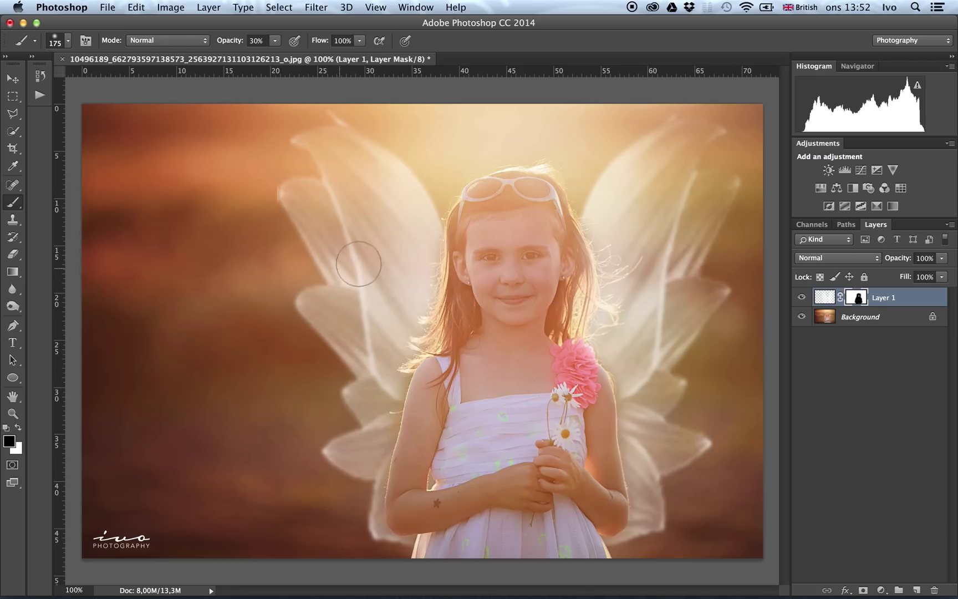
Step: Create a new Layer 2 and pick the 1784 px sparkling right-hand wing brush with white as foreground for it
{"action": "left_click", "coordinate": [916, 591]}
{"action": "key", "text": "x"}
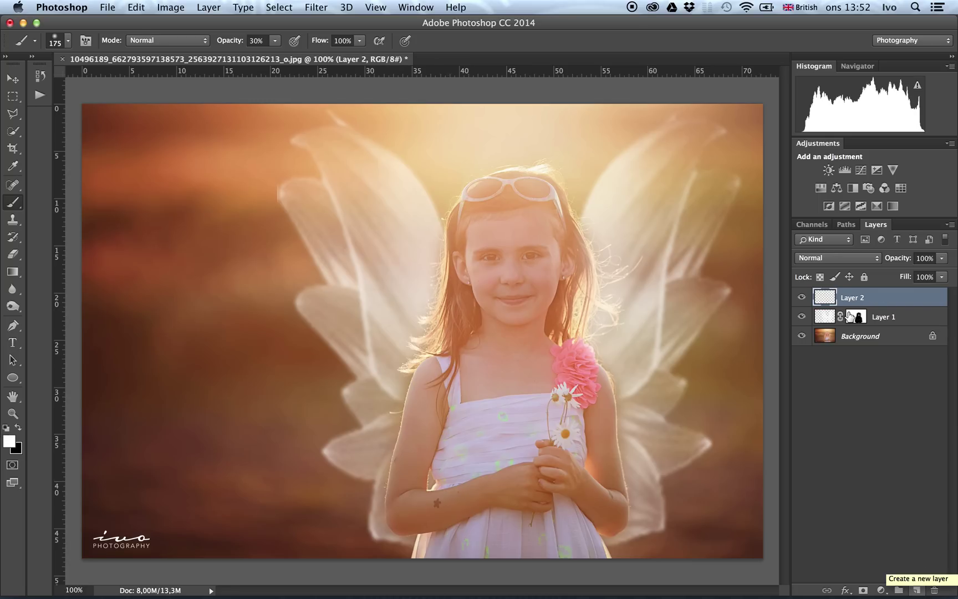
{"action": "left_click", "coordinate": [56, 42]}
{"action": "scroll", "coordinate": [268, 341], "scroll_direction": "down", "scroll_amount": 15}
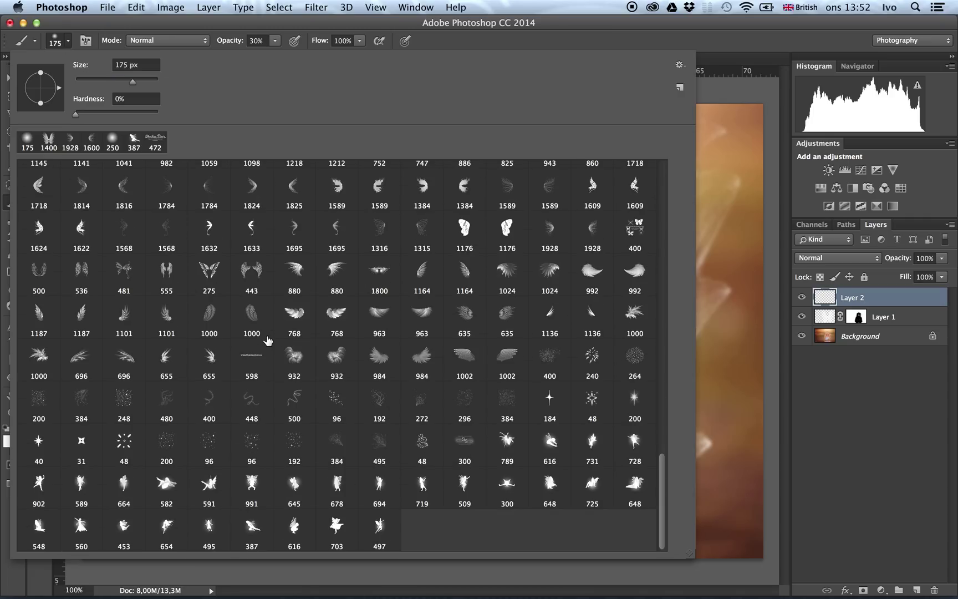
{"action": "scroll", "coordinate": [268, 341], "scroll_direction": "up", "scroll_amount": 6}
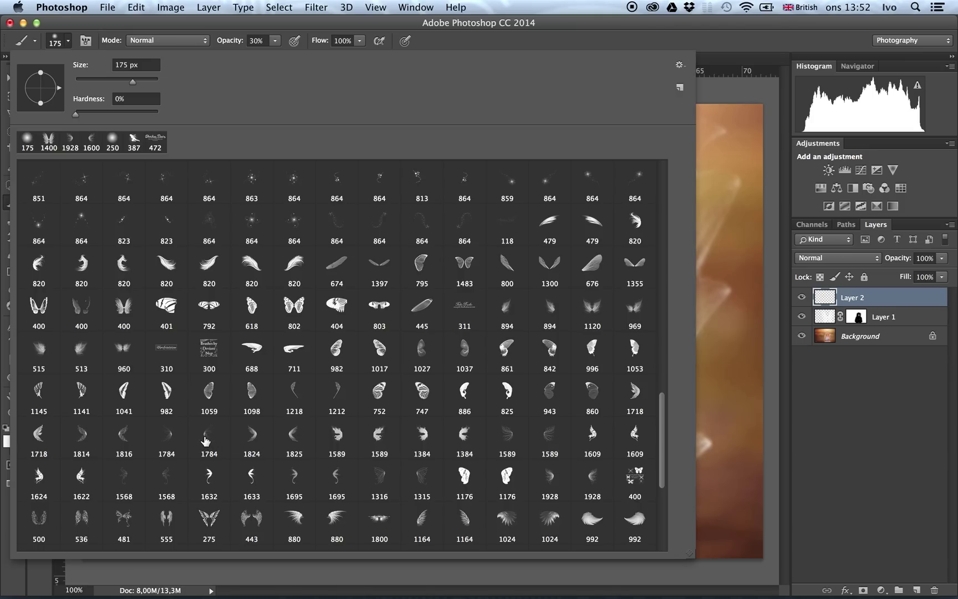
{"action": "left_click", "coordinate": [205, 441]}
{"action": "left_click", "coordinate": [845, 422]}
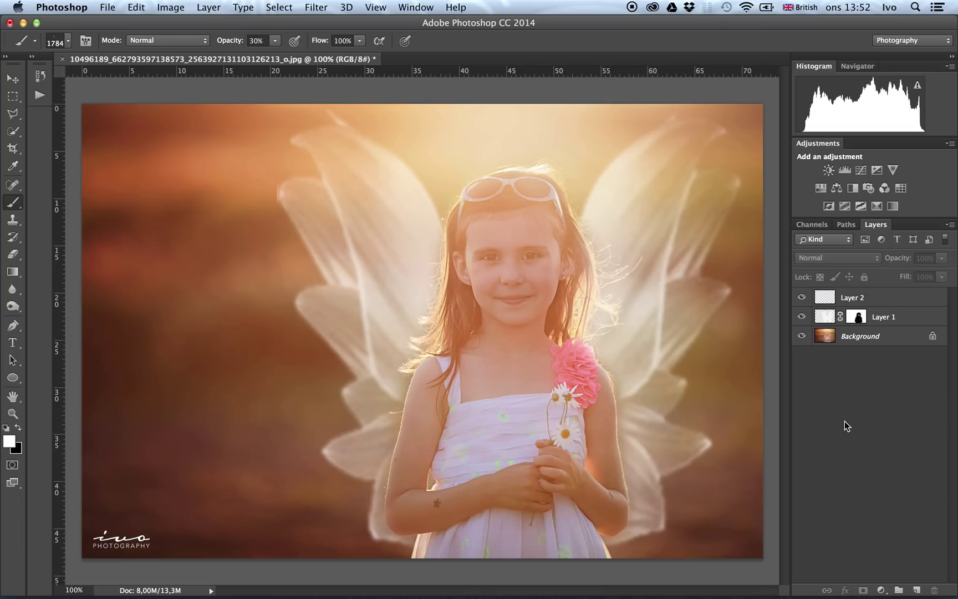
{"action": "left_click", "coordinate": [832, 293]}
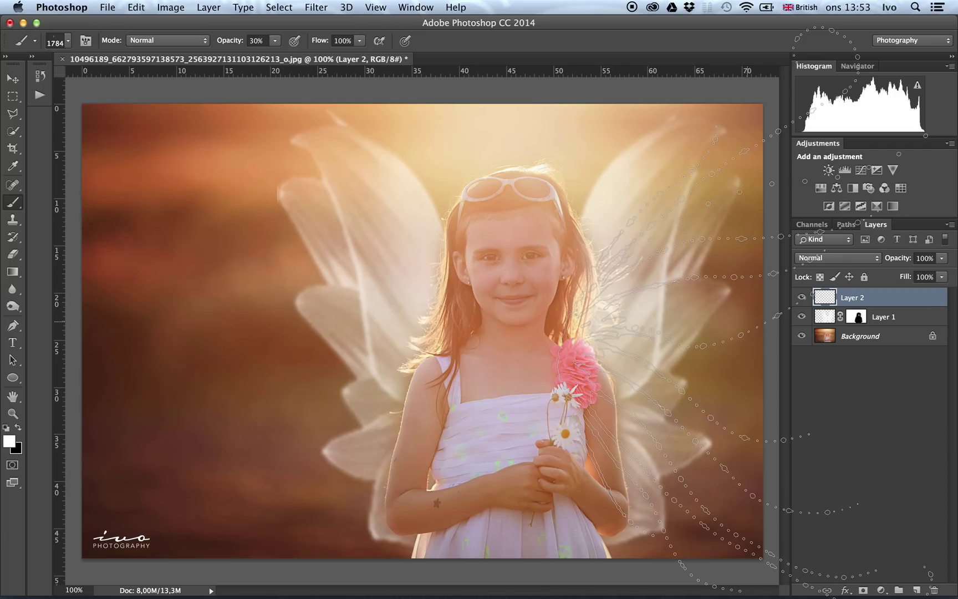
Step: Resize the wing brush to 1200 px and stamp it once in white at 100% opacity over the right-hand wing on Layer 2
{"action": "key", "text": "bracketleft"}
{"action": "key", "text": "bracketleft"}
{"action": "key", "text": "bracketleft"}
{"action": "key", "text": "bracketleft"}
{"action": "key", "text": "bracketleft"}
{"action": "key", "text": "bracketleft"}
{"action": "key", "text": "bracketleft"}
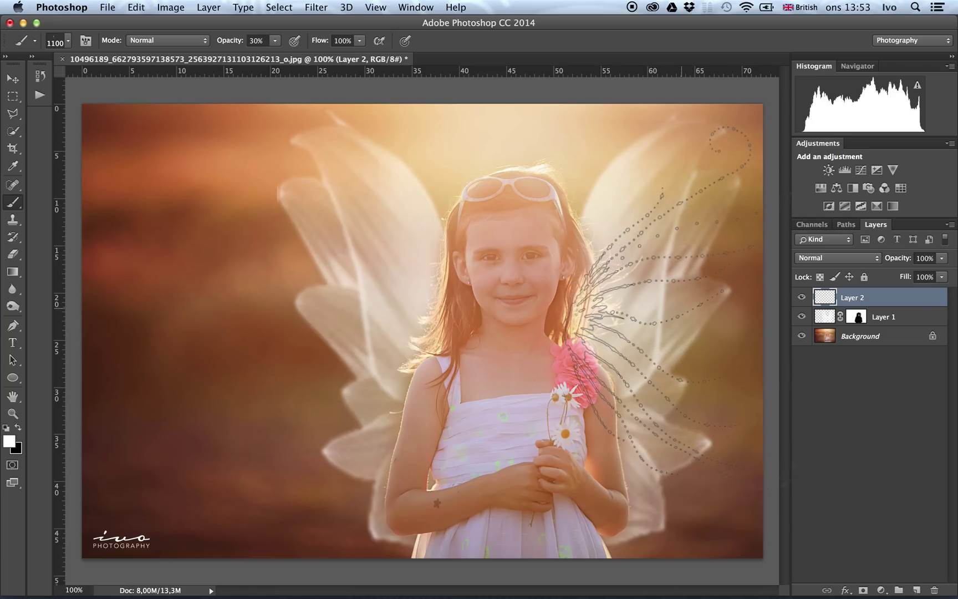
{"action": "key", "text": "bracketleft"}
{"action": "key", "text": "bracketleft"}
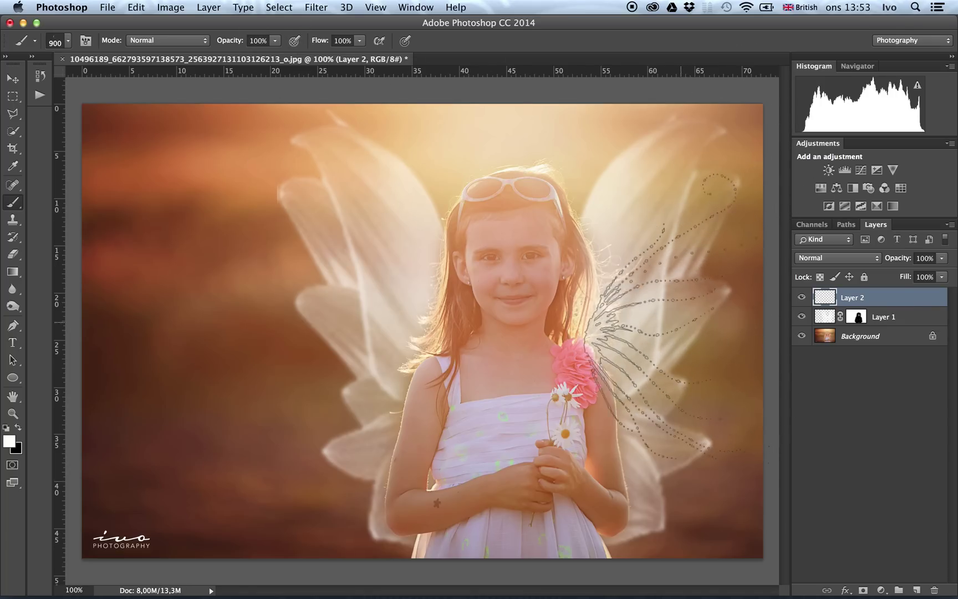
{"action": "key", "text": "bracketright"}
{"action": "key", "text": "bracketright"}
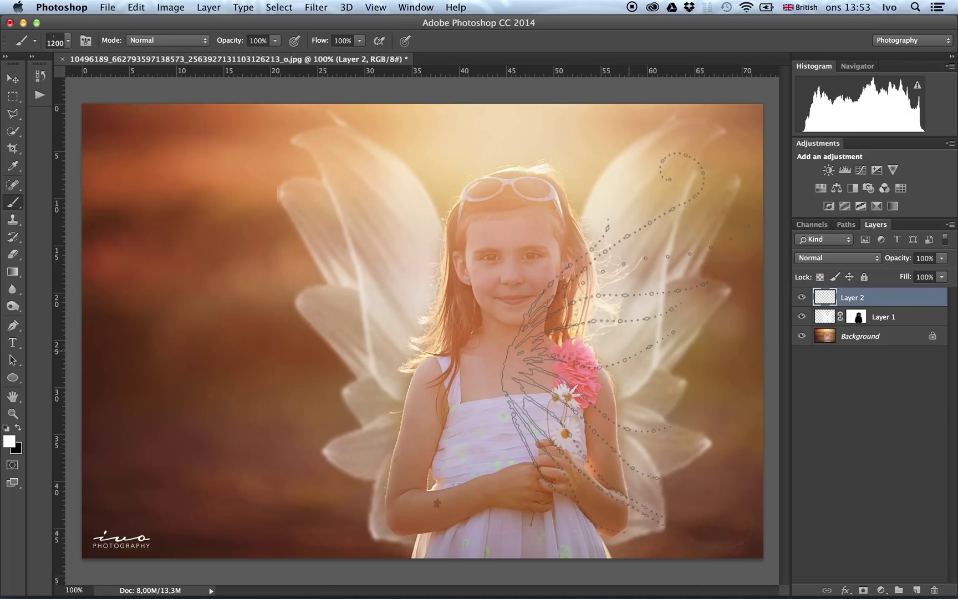
{"action": "key", "text": "bracketright"}
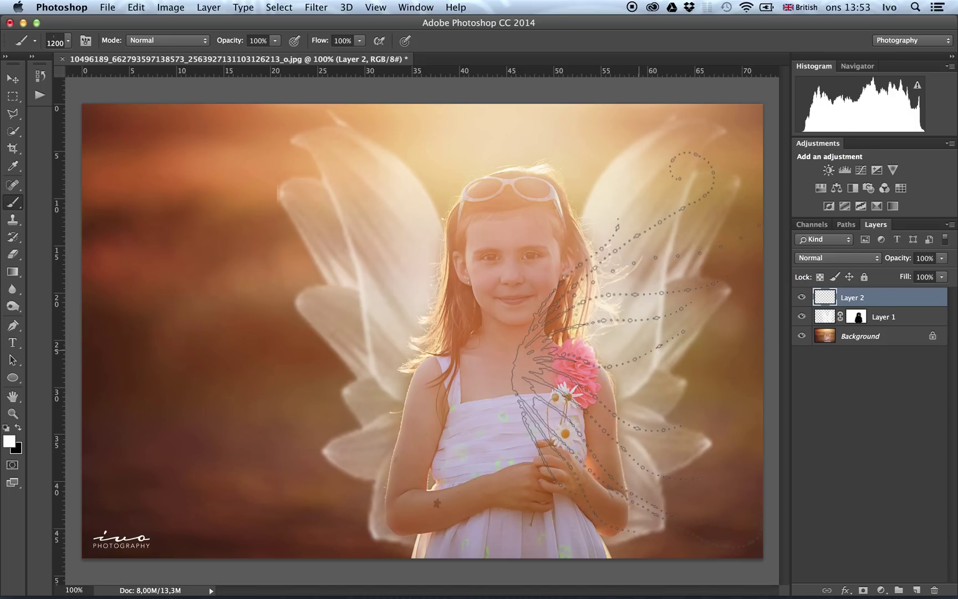
{"action": "left_click", "coordinate": [633, 352]}
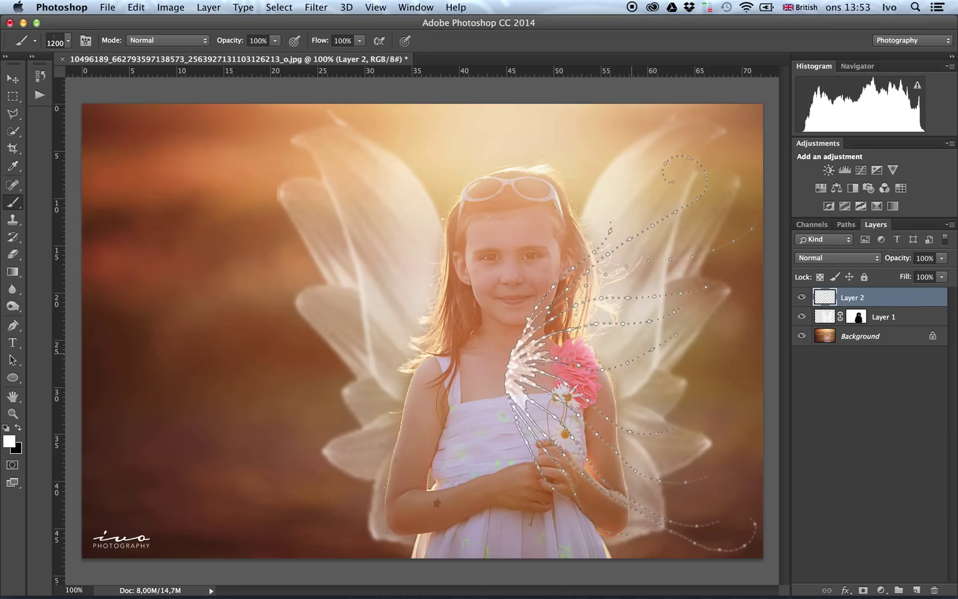
Step: Choose the mirrored 1784 px sparkling wing brush and keep Layer 2 active for painting
{"action": "left_click", "coordinate": [54, 43]}
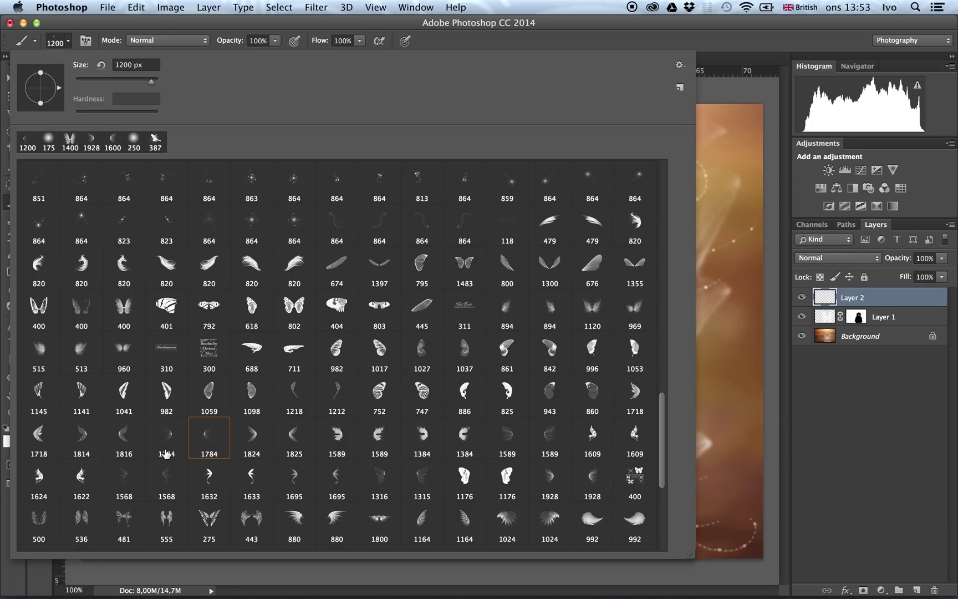
{"action": "left_click", "coordinate": [166, 438]}
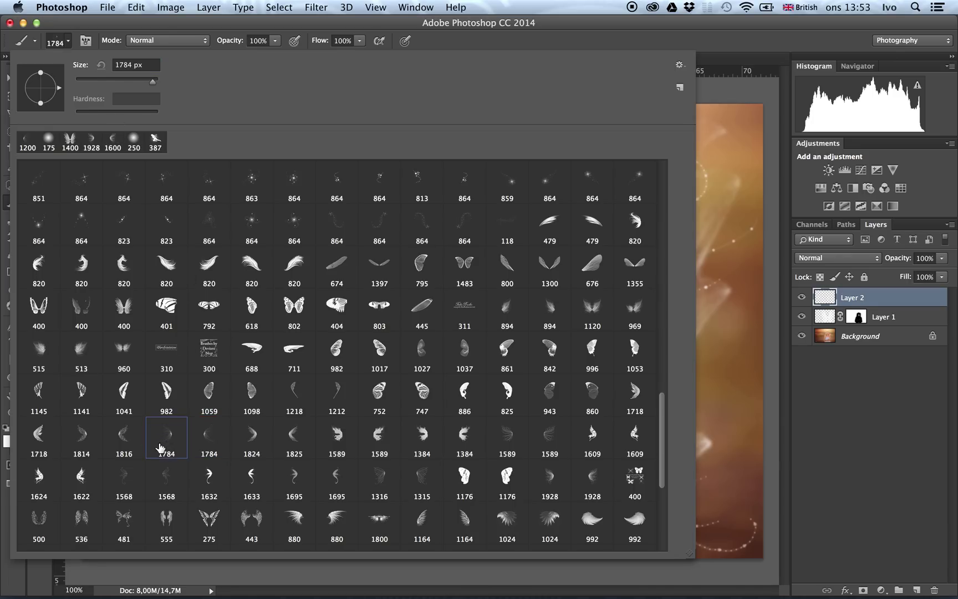
{"action": "left_click", "coordinate": [856, 419]}
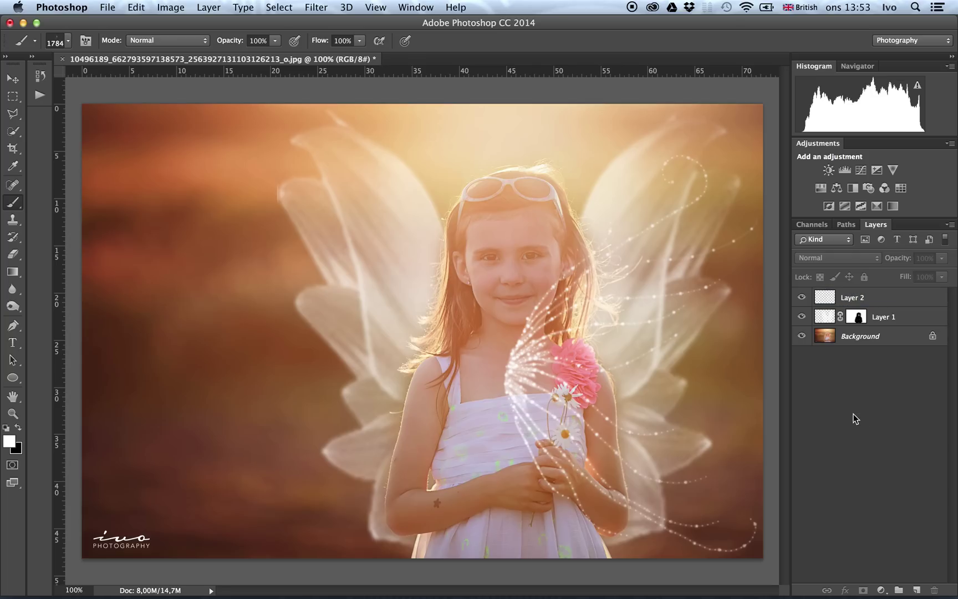
{"action": "left_click", "coordinate": [823, 299]}
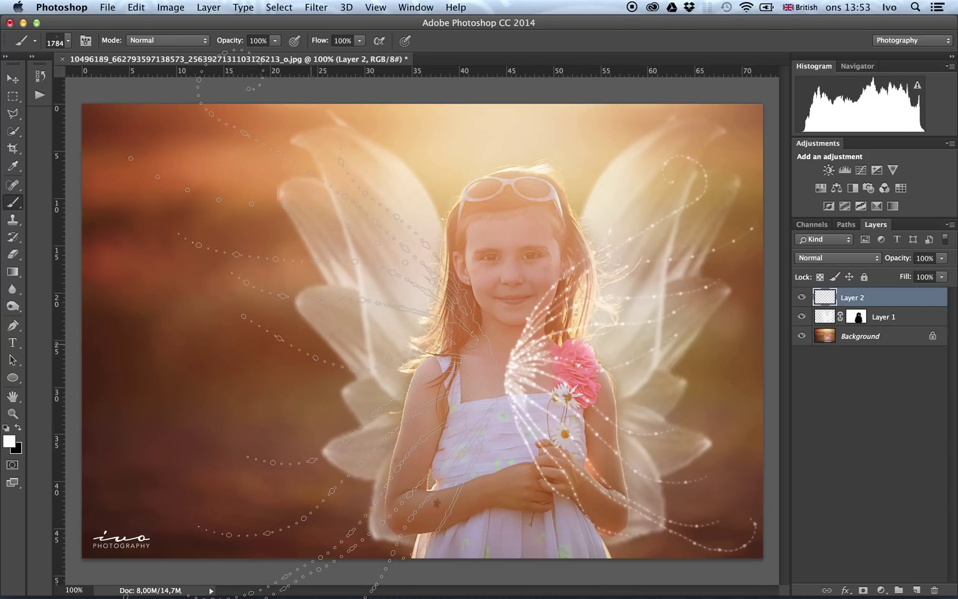
Step: Reduce the mirrored wing brush to 1200 px and stamp it once in white over the left-hand wing, matching the opposite sparkles
{"action": "key", "text": "bracketleft"}
{"action": "key", "text": "bracketleft"}
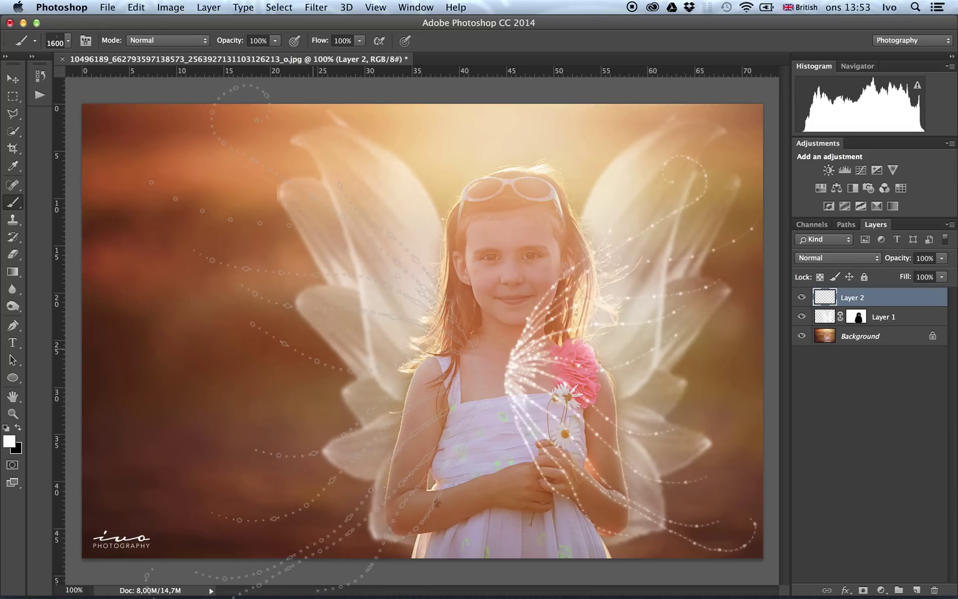
{"action": "key", "text": "bracketleft"}
{"action": "key", "text": "bracketleft"}
{"action": "key", "text": "bracketleft"}
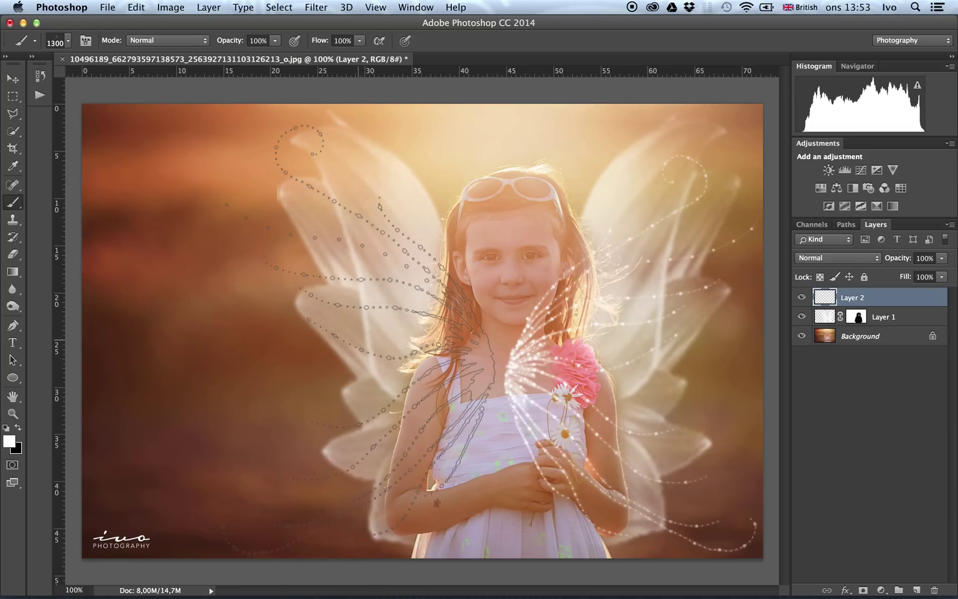
{"action": "key", "text": "bracketleft"}
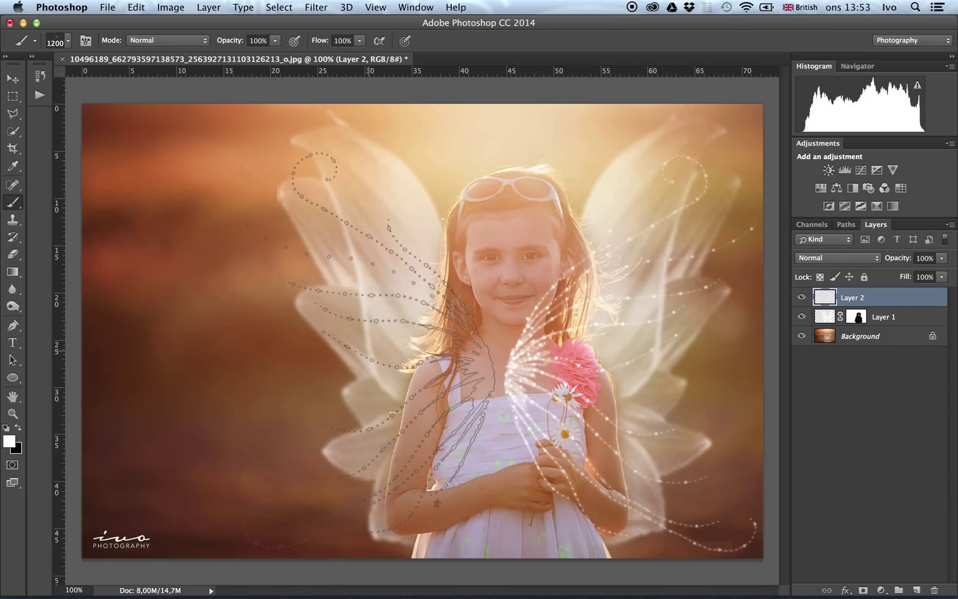
{"action": "left_click", "coordinate": [369, 350]}
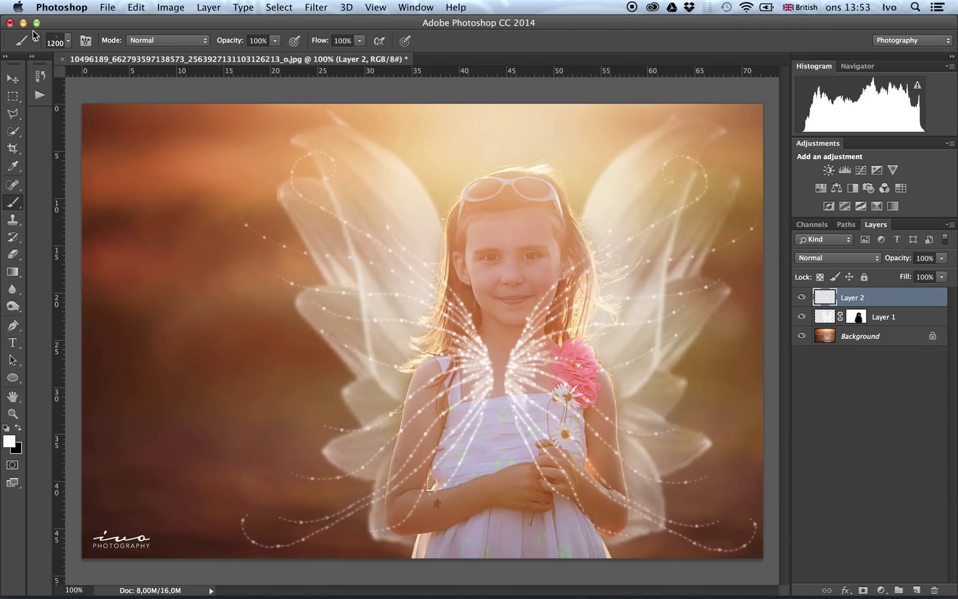
Step: Switch back to the soft round 175 px brush with 0% hardness and reselect Layer 2
{"action": "left_click", "coordinate": [50, 43]}
{"action": "left_click", "coordinate": [70, 139]}
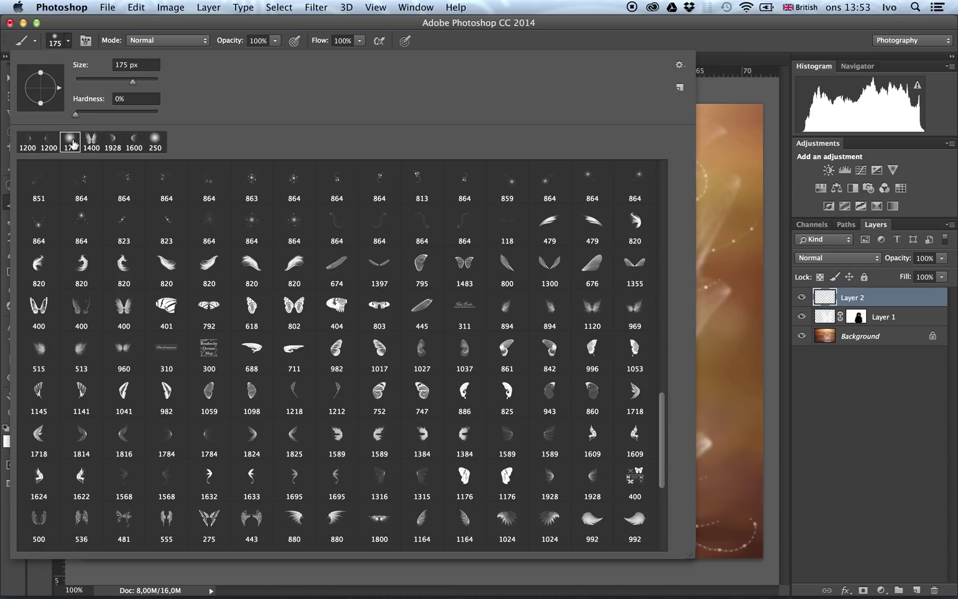
{"action": "left_click", "coordinate": [856, 431]}
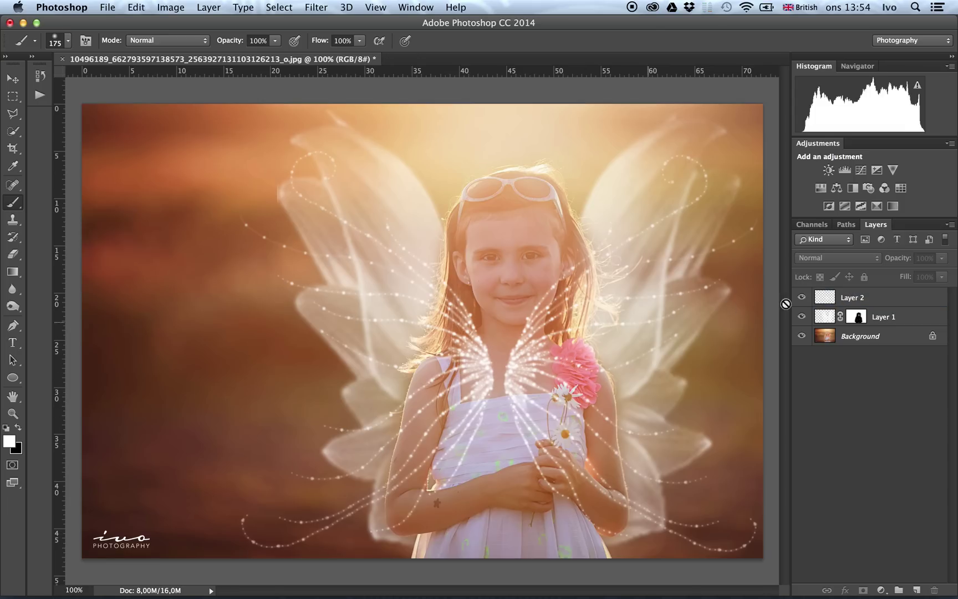
{"action": "left_click", "coordinate": [825, 303]}
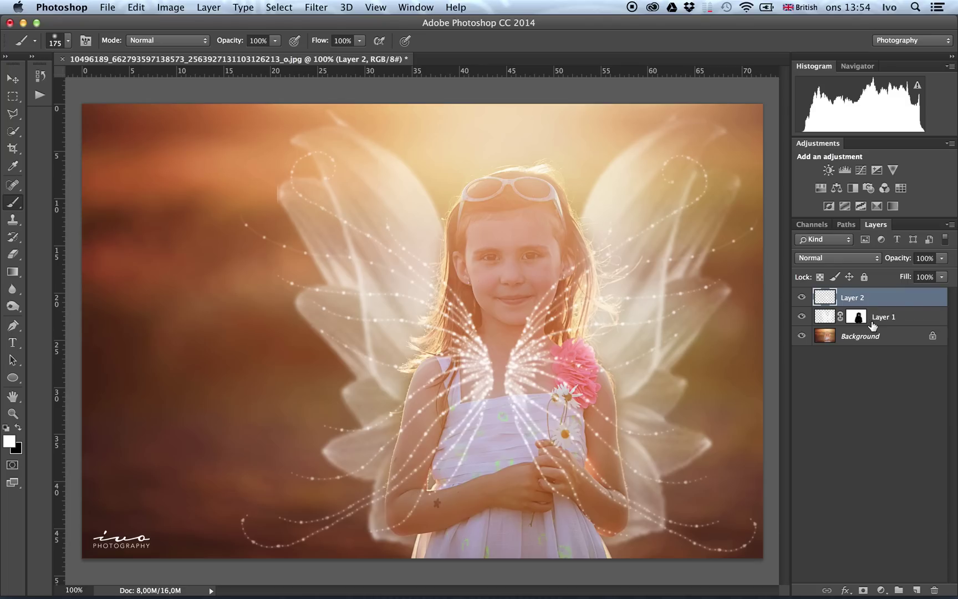
Step: Add a layer mask to Layer 2 and make black the foreground colour
{"action": "left_click", "coordinate": [857, 319]}
{"action": "key", "text": "x"}
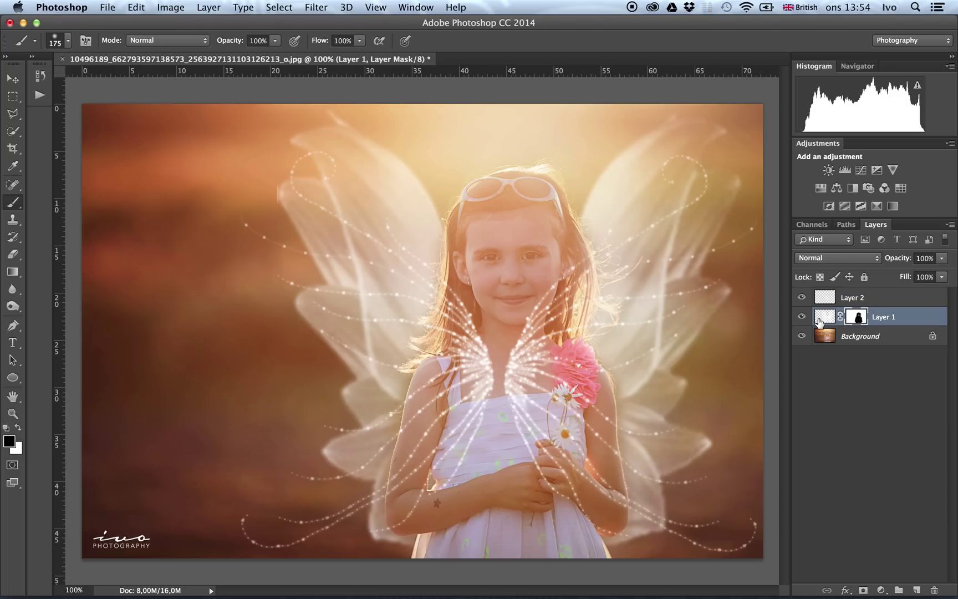
{"action": "key", "text": "alt+bracketright"}
{"action": "key", "text": "x"}
{"action": "left_click", "coordinate": [863, 590]}
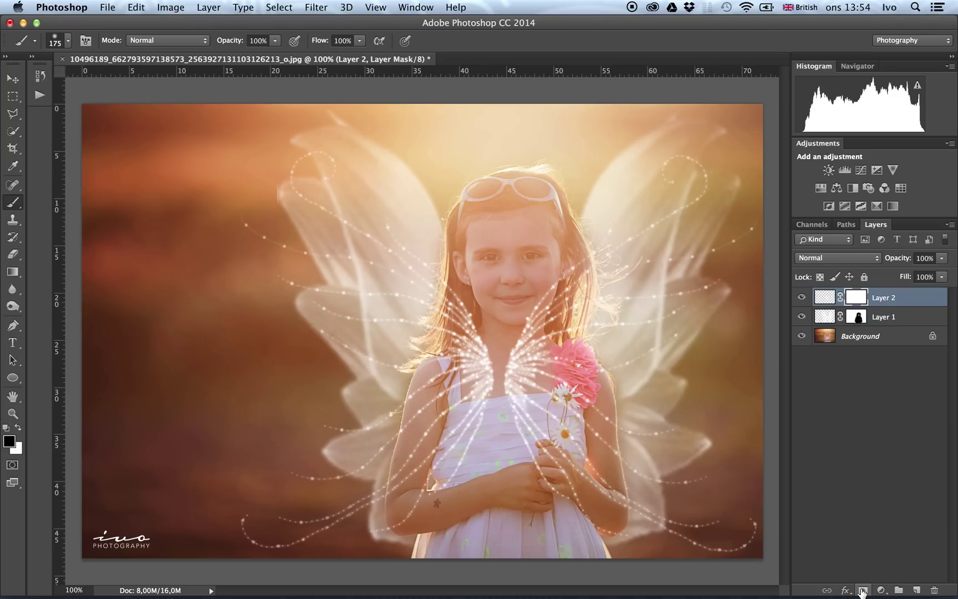
{"action": "key", "text": "x"}
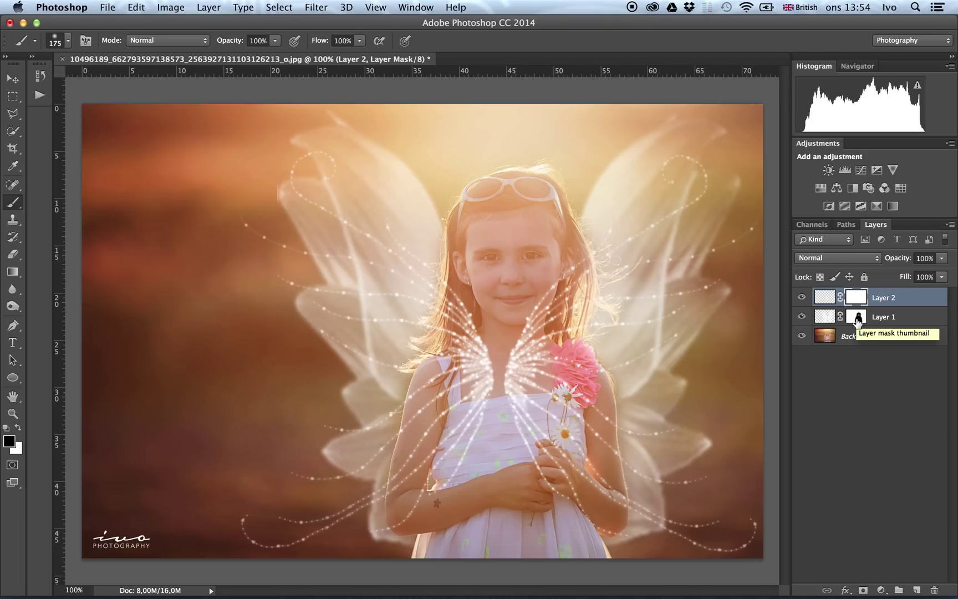
Step: Replace Layer 2's mask with a copy of Layer 1's mask
{"action": "left_click", "coordinate": [858, 321]}
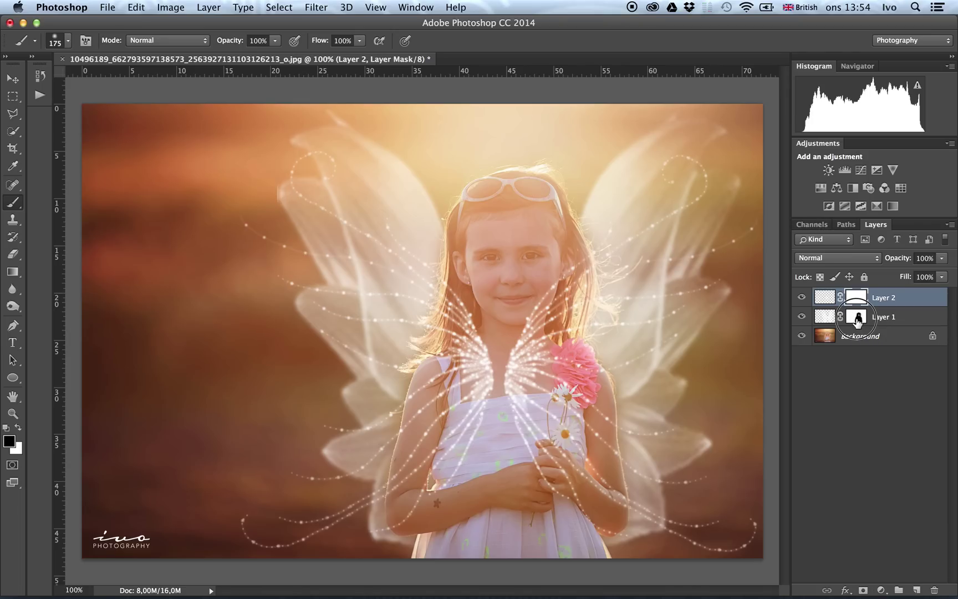
{"action": "left_click_drag", "start_coordinate": [859, 320], "coordinate": [858, 299]}
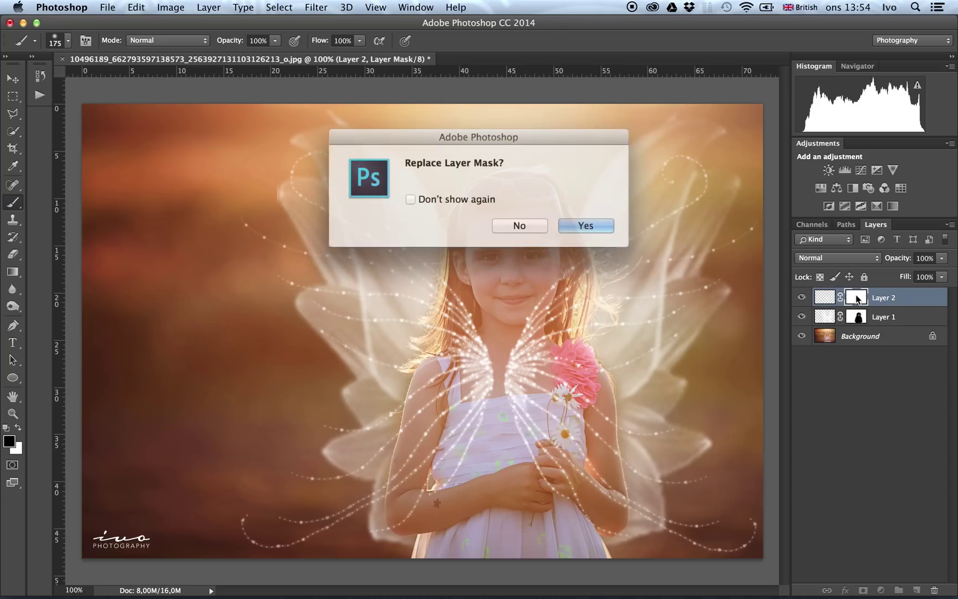
{"action": "left_click", "coordinate": [587, 225]}
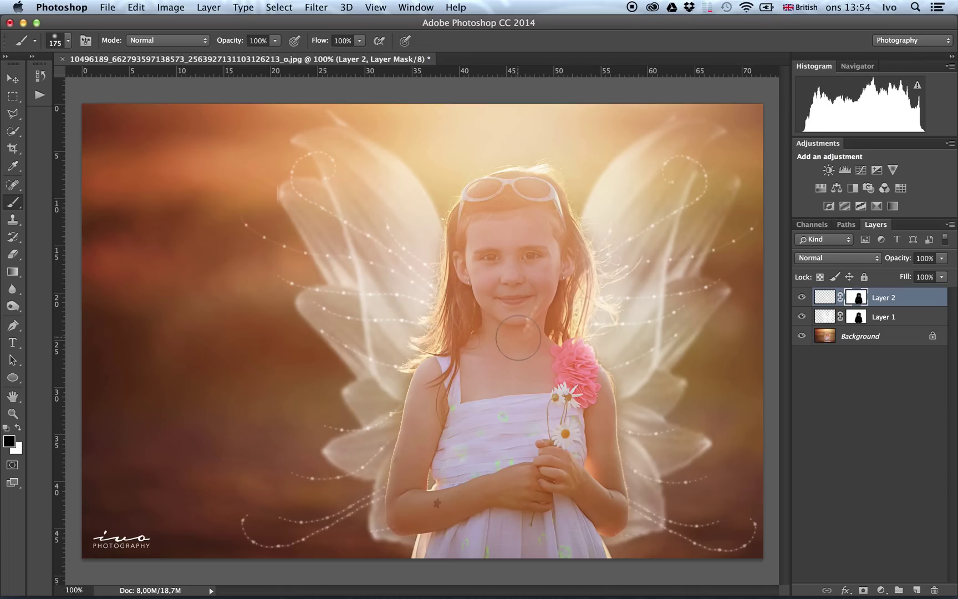
Step: Using the red mask overlay, paint black over the remaining gaps within the girl's figure on Layer 2's and Layer 1's masks
{"action": "key", "text": "backslash"}
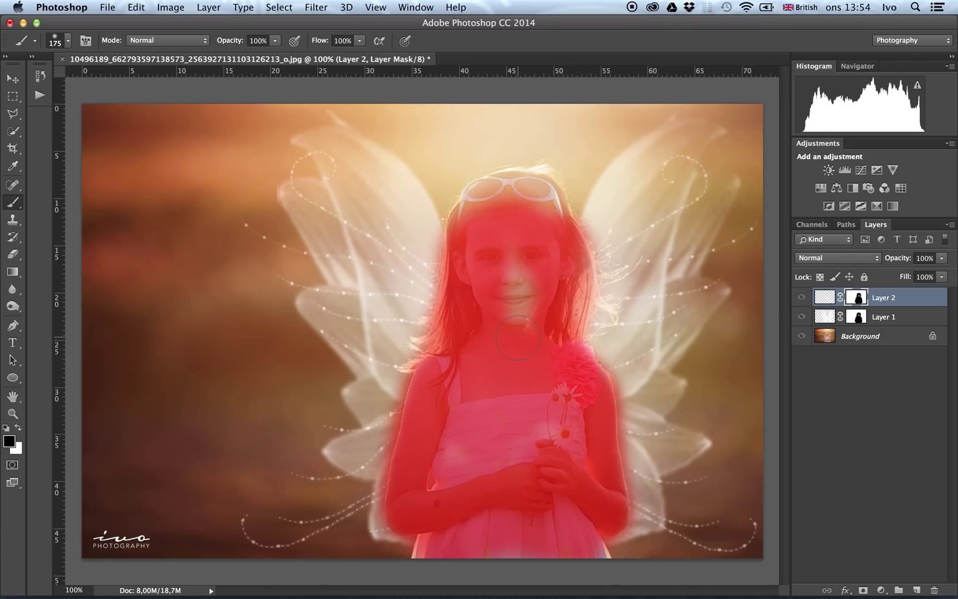
{"action": "mouse_move", "coordinate": [516, 304]}
{"action": "left_mouse_down"}
{"action": "mouse_move", "coordinate": [519, 334]}
{"action": "mouse_move", "coordinate": [502, 200]}
{"action": "mouse_move", "coordinate": [535, 203]}
{"action": "left_mouse_up"}
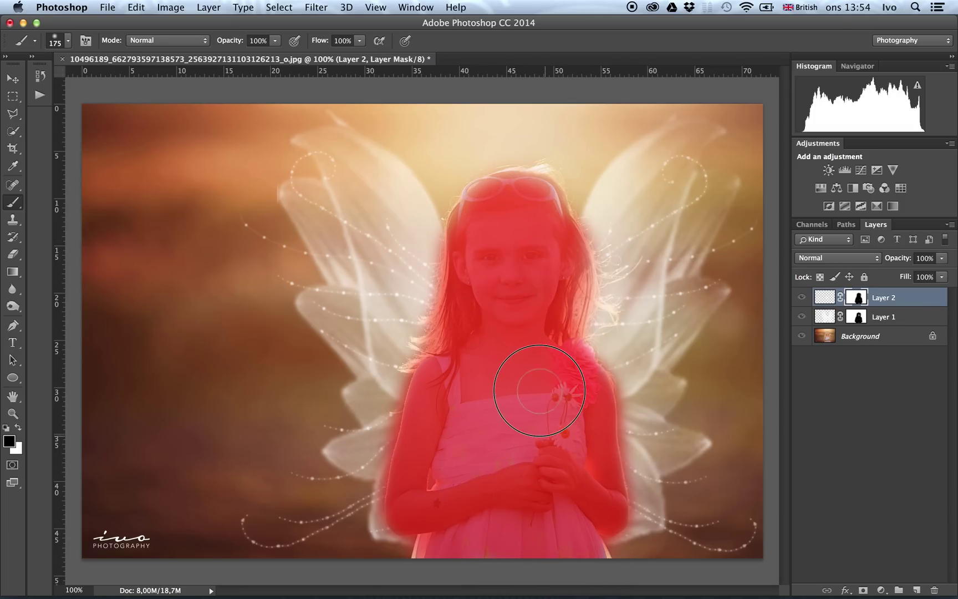
{"action": "left_click", "coordinate": [854, 321]}
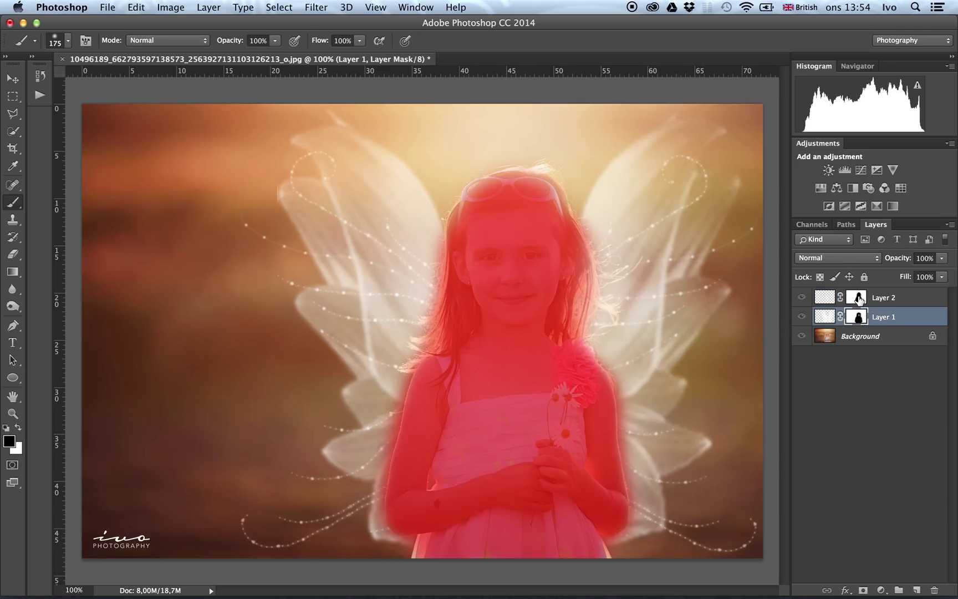
{"action": "mouse_move", "coordinate": [512, 385]}
{"action": "left_mouse_down"}
{"action": "mouse_move", "coordinate": [504, 400]}
{"action": "mouse_move", "coordinate": [488, 244]}
{"action": "mouse_move", "coordinate": [478, 228]}
{"action": "left_mouse_up"}
{"action": "key", "text": "ctrl+z"}
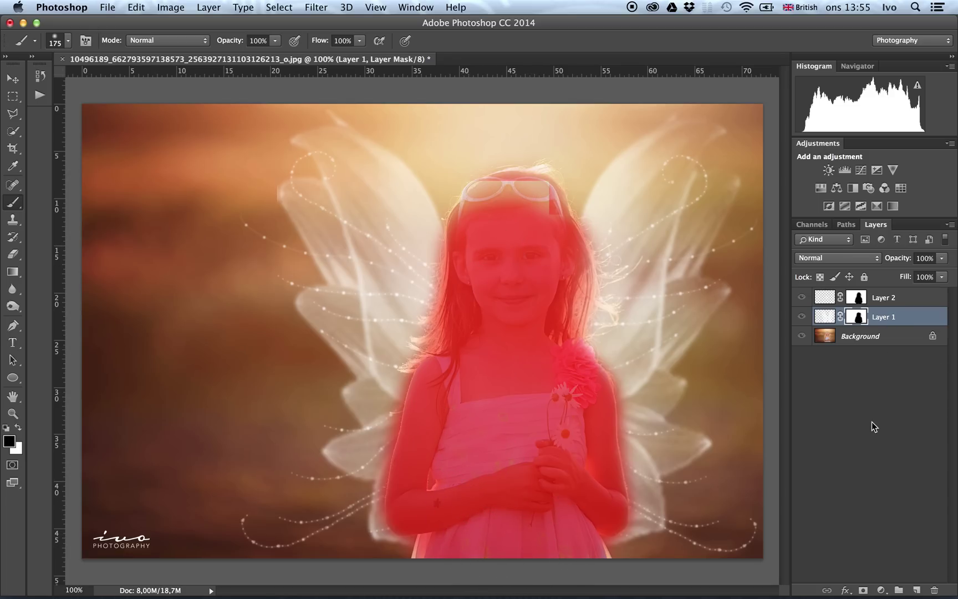
{"action": "key", "text": "backslash"}
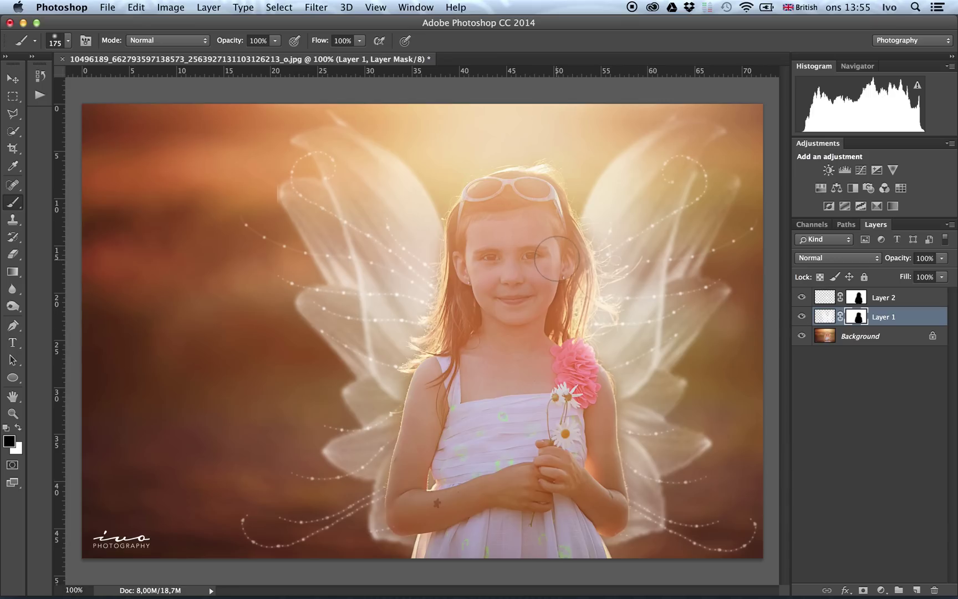
Step: Reduce the brush to 90 px and lower the opacity of Layer 2's sparkle strands to 56%
{"action": "left_click", "coordinate": [859, 298]}
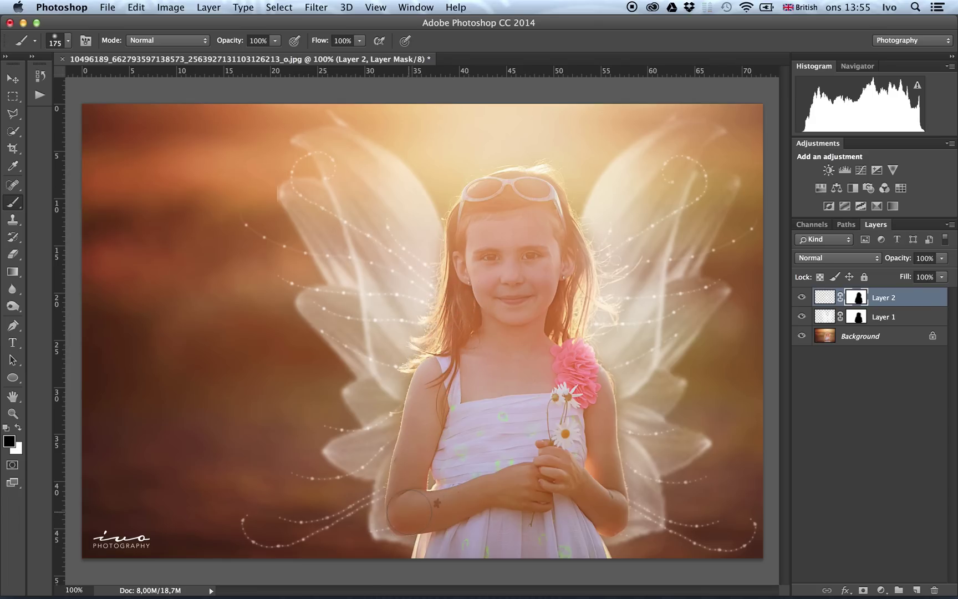
{"action": "key", "text": "bracketleft"}
{"action": "key", "text": "bracketleft"}
{"action": "key", "text": "bracketleft"}
{"action": "left_click", "coordinate": [831, 300]}
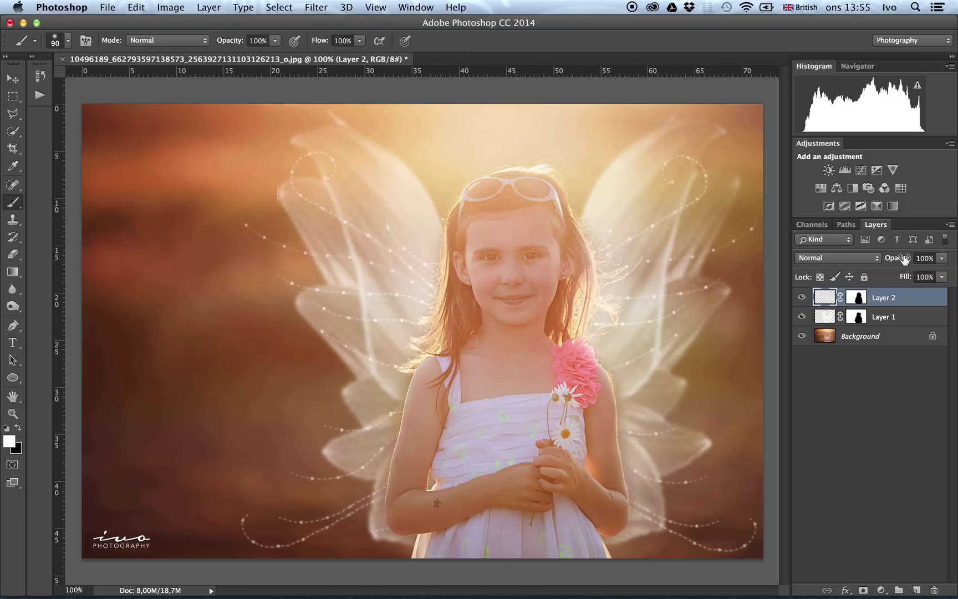
{"action": "left_click_drag", "start_coordinate": [905, 259], "coordinate": [875, 270]}
{"action": "key", "text": "super+t"}
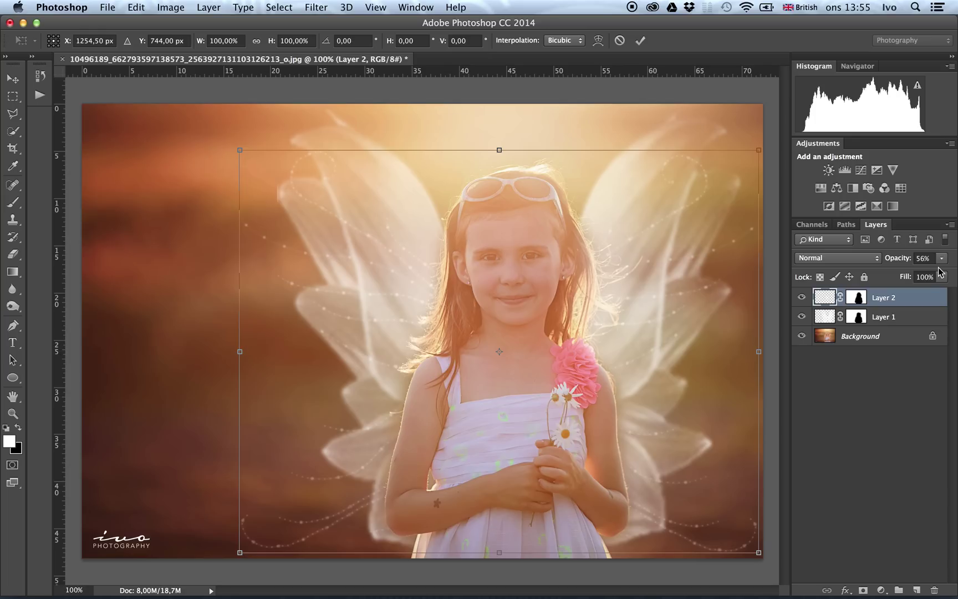
{"action": "key", "text": "Return"}
{"action": "key", "text": "b"}
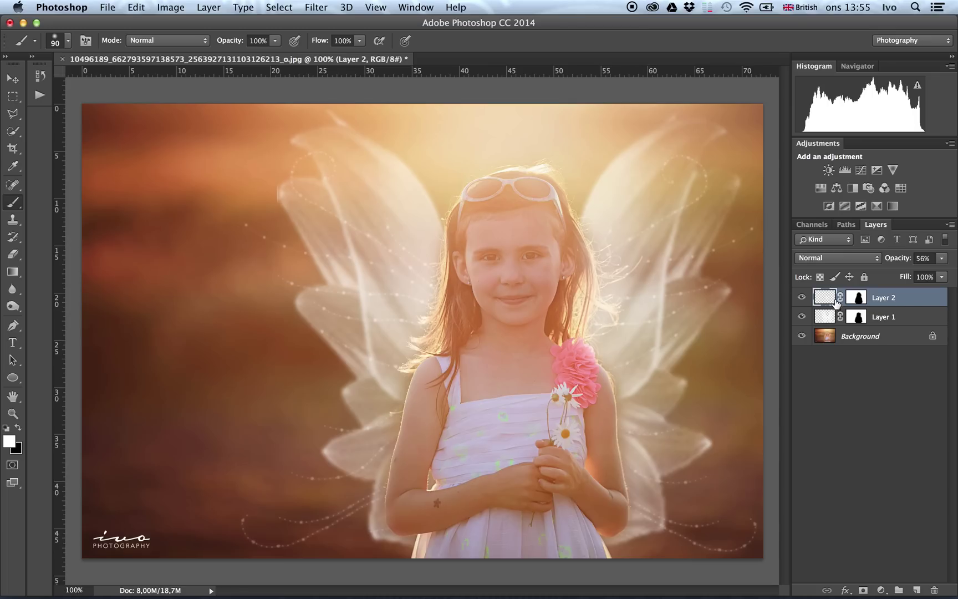
Step: Enlarge and reposition Layer 2's sparkle strands independently of its mask so they reach past the wings, and reduce the layer's opacity to 38%
{"action": "left_click", "coordinate": [841, 299]}
{"action": "key", "text": "super+t"}
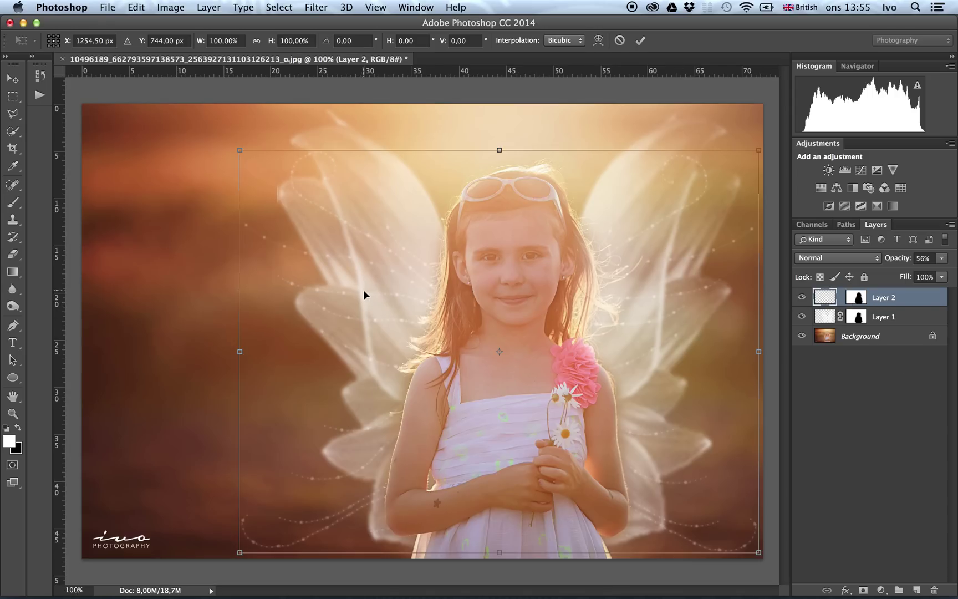
{"action": "left_click_drag", "start_coordinate": [237, 352], "coordinate": [208, 352]}
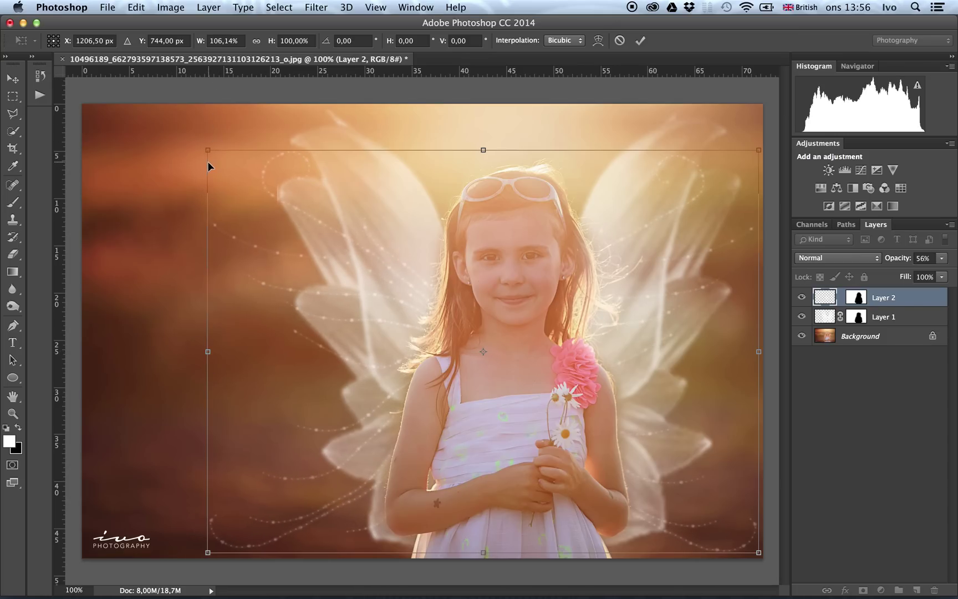
{"action": "left_click_drag", "start_coordinate": [208, 150], "coordinate": [183, 124]}
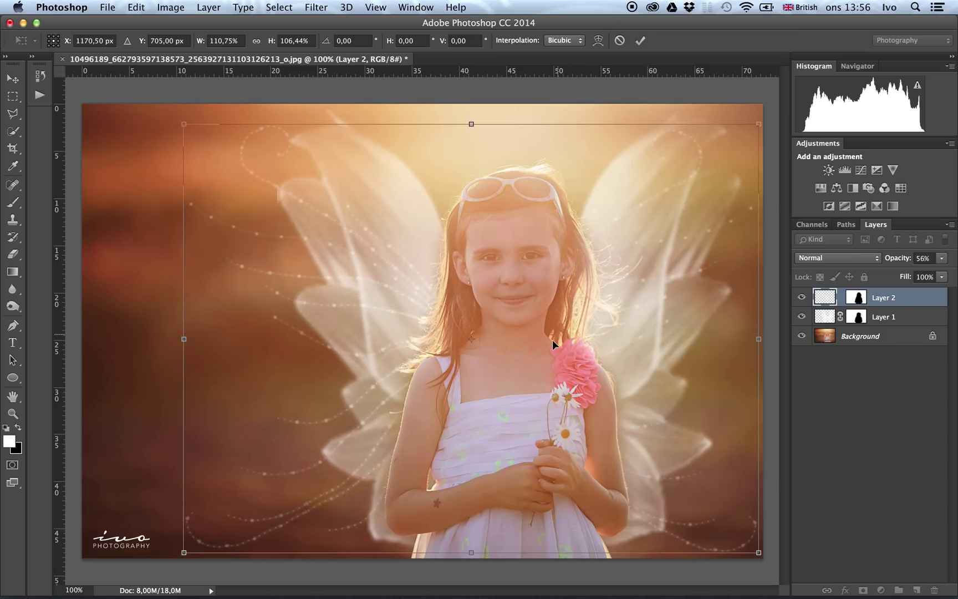
{"action": "left_click_drag", "start_coordinate": [517, 366], "coordinate": [547, 360]}
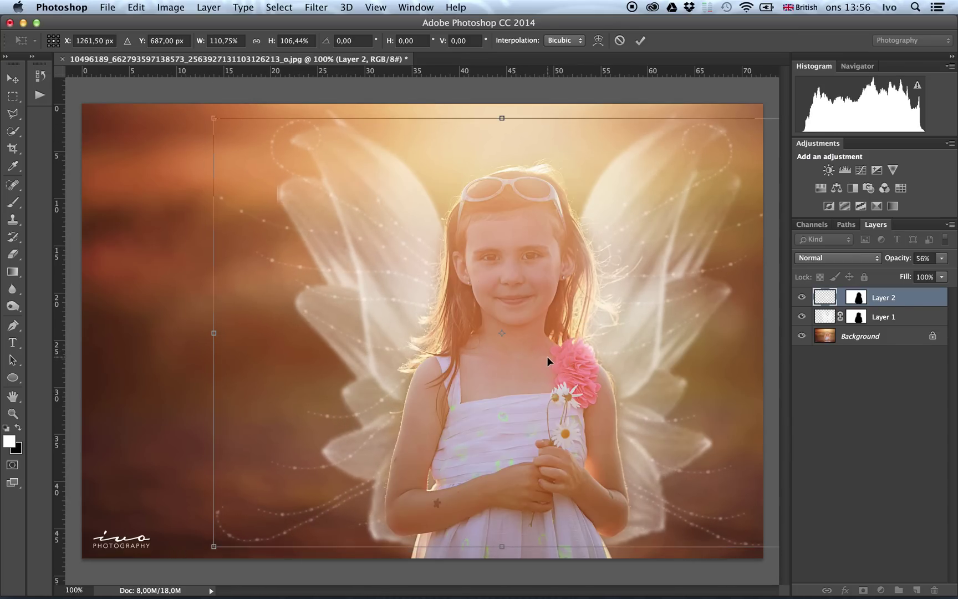
{"action": "mouse_move", "coordinate": [216, 545]}
{"action": "left_mouse_down"}
{"action": "mouse_move", "coordinate": [225, 530]}
{"action": "mouse_move", "coordinate": [258, 546]}
{"action": "mouse_move", "coordinate": [224, 555]}
{"action": "mouse_move", "coordinate": [235, 547]}
{"action": "left_mouse_up"}
{"action": "key", "text": "Return"}
{"action": "key", "text": "b"}
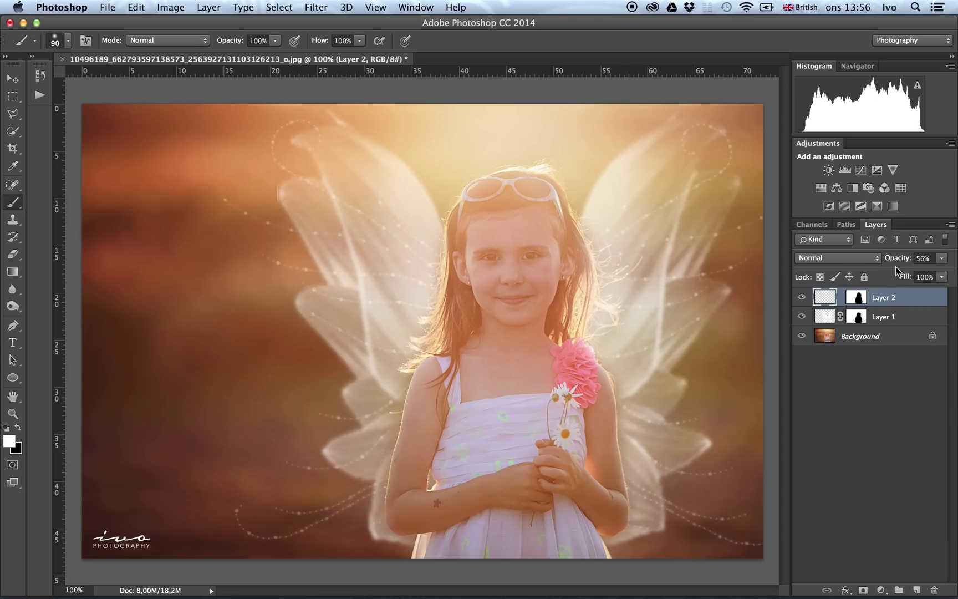
{"action": "left_click_drag", "start_coordinate": [906, 263], "coordinate": [893, 263]}
Step: Add an Outer Glow to Layer 1 in a warm peach (RGB 243, 220, 186) sampled from the bright background above the girl's head
{"action": "left_click", "coordinate": [826, 318]}
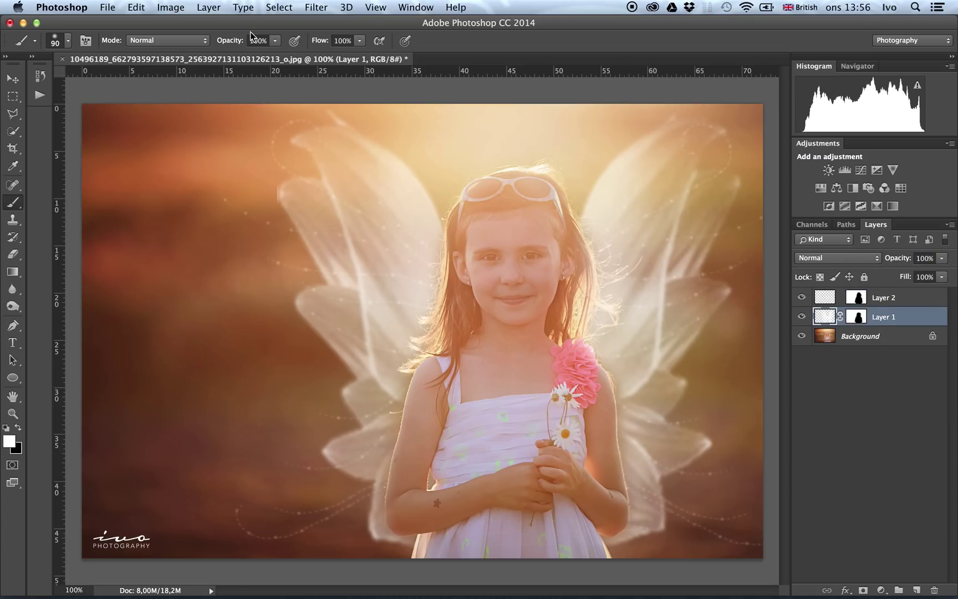
{"action": "left_click", "coordinate": [210, 7]}
{"action": "mouse_move", "coordinate": [263, 98]}
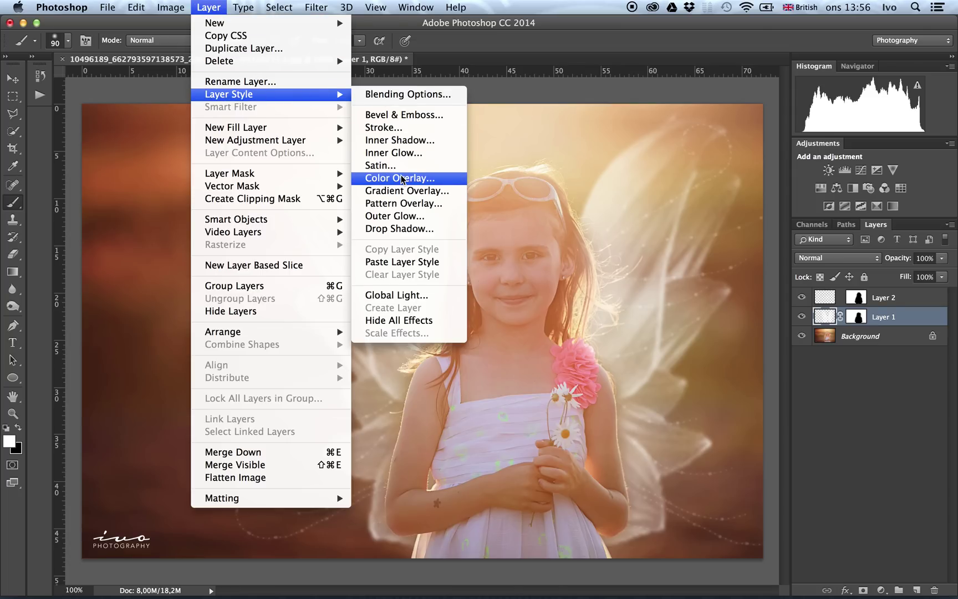
{"action": "left_click", "coordinate": [413, 218]}
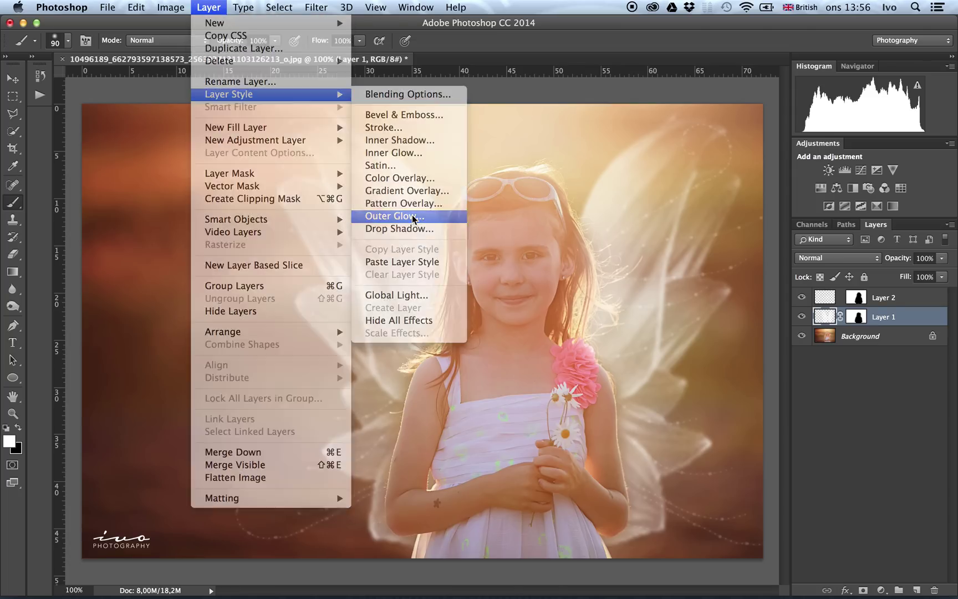
{"action": "left_click_drag", "start_coordinate": [508, 90], "coordinate": [119, 152]}
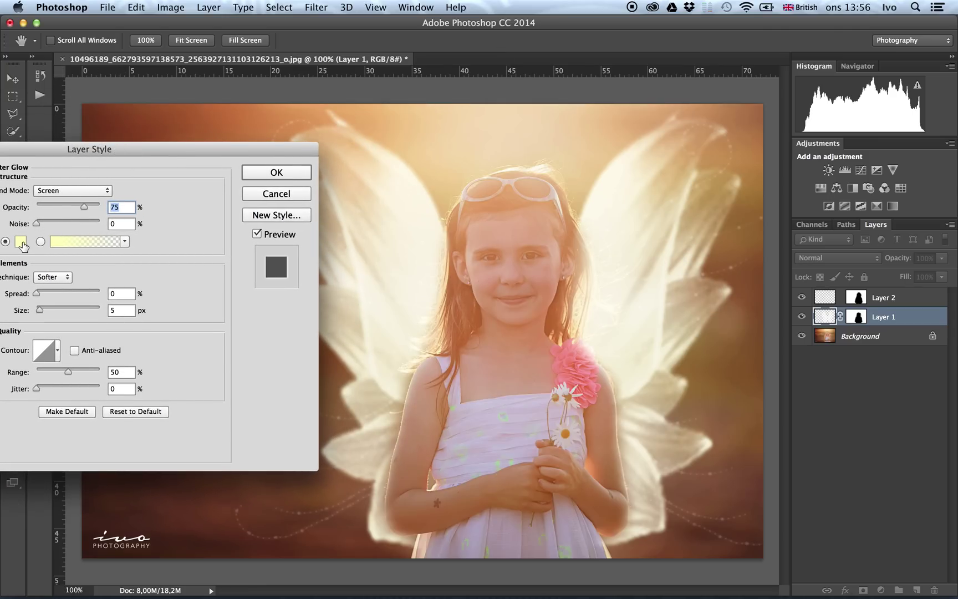
{"action": "left_click", "coordinate": [21, 242]}
{"action": "left_click_drag", "start_coordinate": [426, 123], "coordinate": [116, 364]}
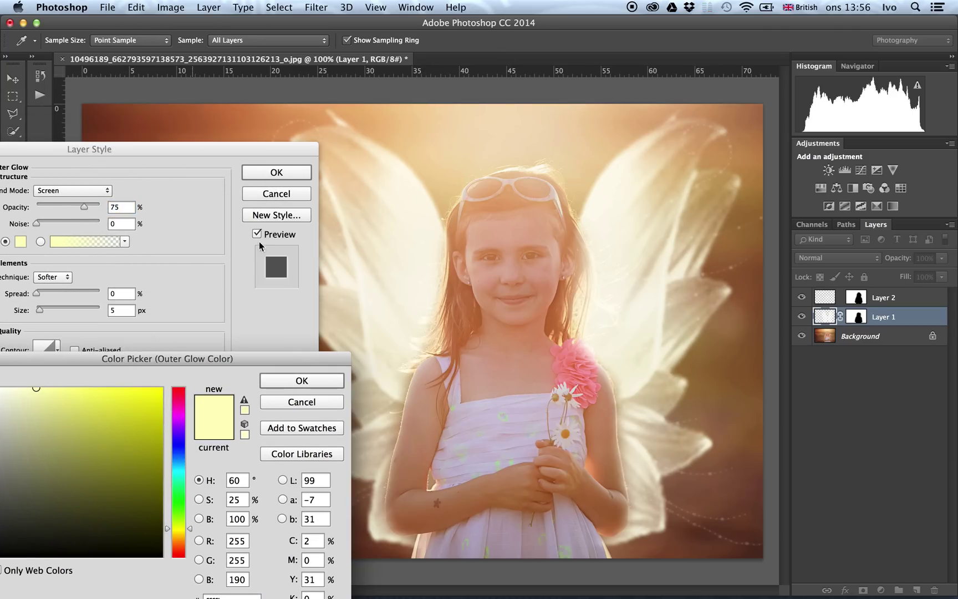
{"action": "left_click", "coordinate": [500, 155]}
{"action": "left_click", "coordinate": [543, 139]}
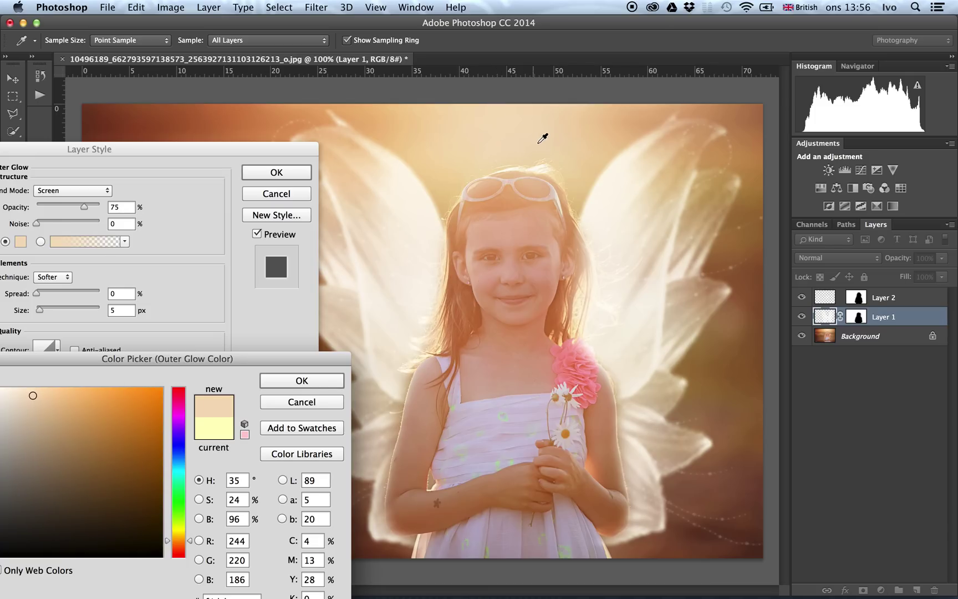
{"action": "left_click", "coordinate": [511, 155]}
{"action": "left_click", "coordinate": [278, 372]}
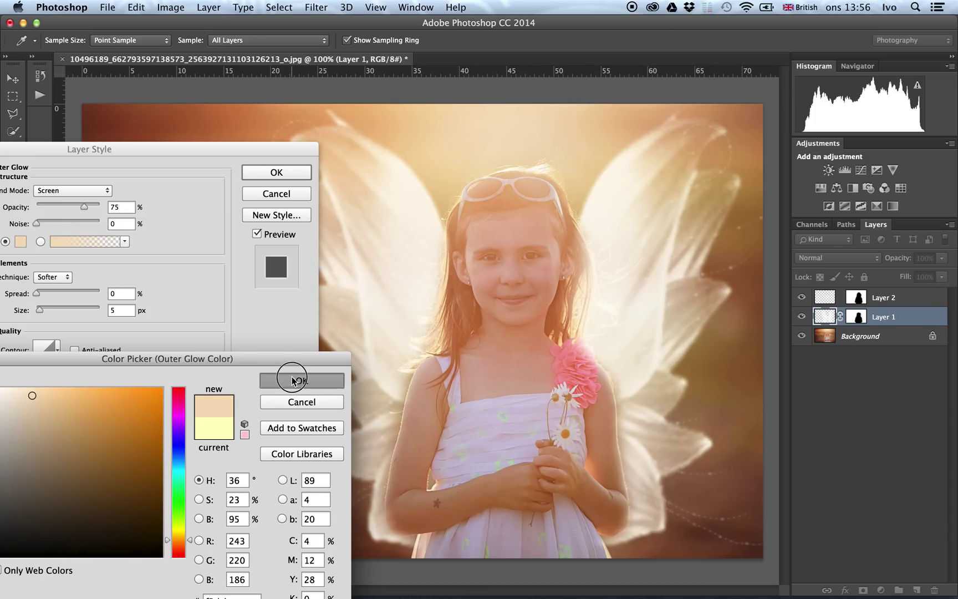
Step: Set Layer 1's outer glow size to 18 px, reduce the glow's opacity and apply the style
{"action": "left_click_drag", "start_coordinate": [37, 311], "coordinate": [45, 312]}
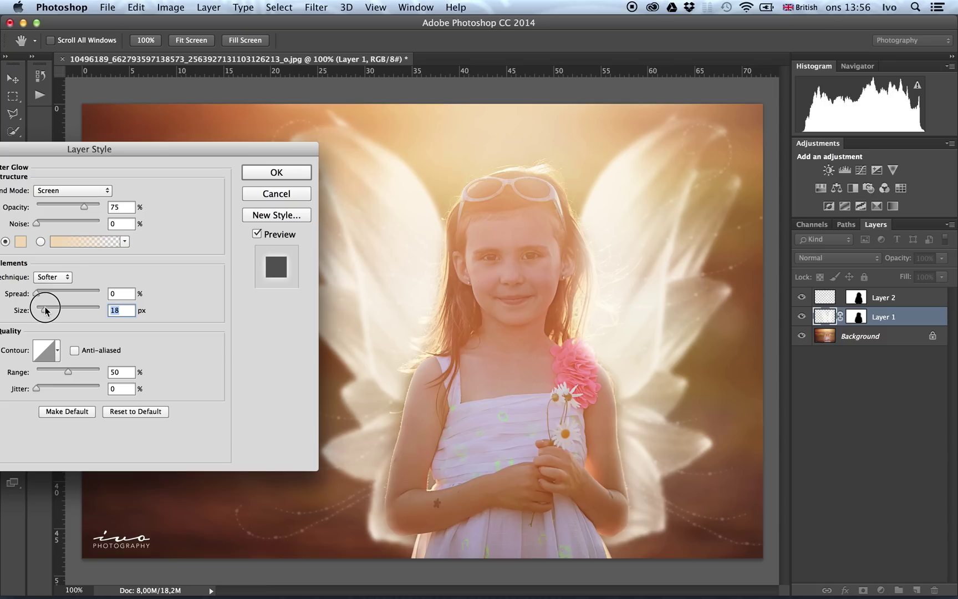
{"action": "left_click_drag", "start_coordinate": [83, 205], "coordinate": [69, 206]}
{"action": "left_click", "coordinate": [274, 184]}
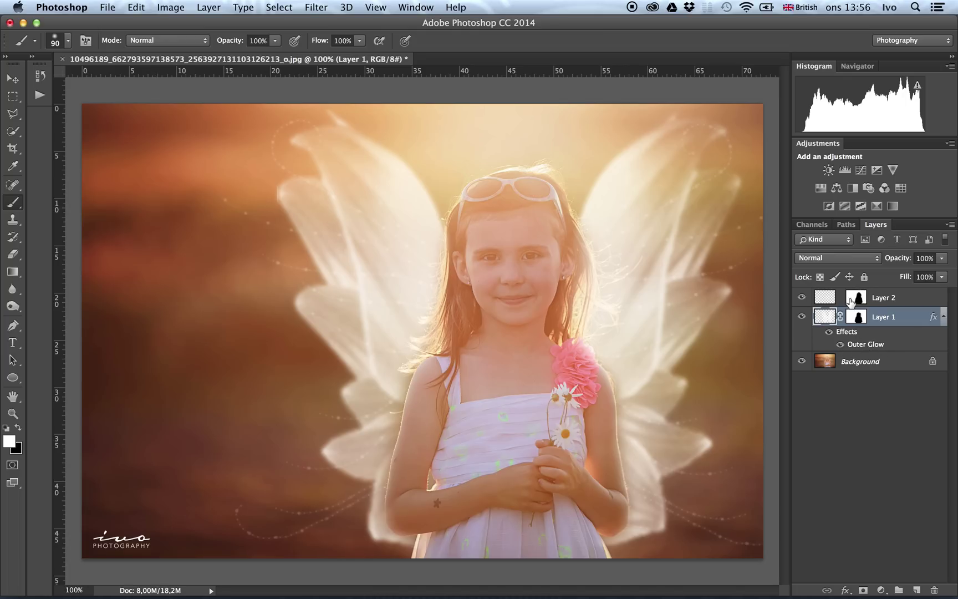
Step: Copy Layer 1's outer glow style onto Layer 2 and lower Layer 2's opacity so the sparkle strands look softer
{"action": "right_click", "coordinate": [905, 321]}
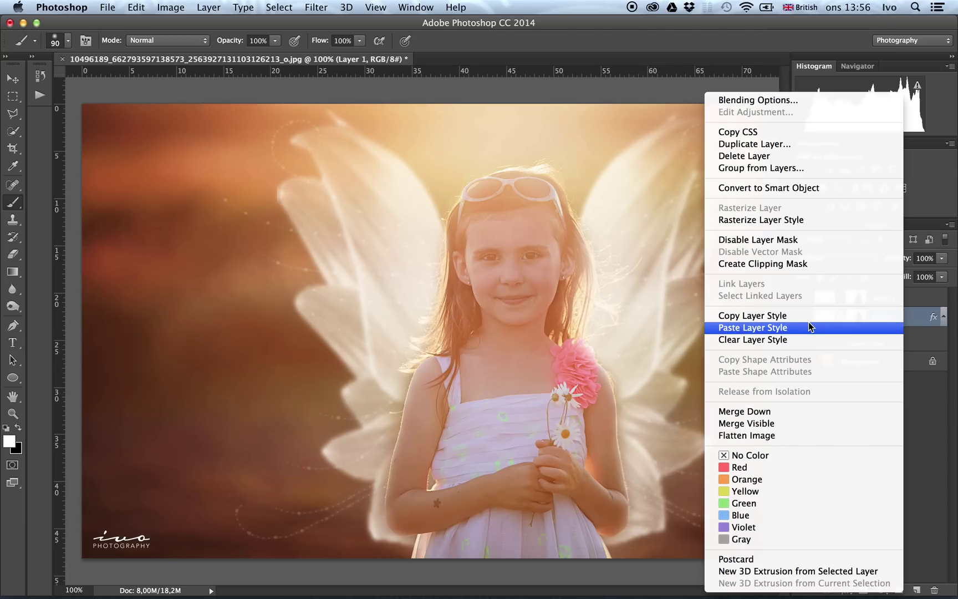
{"action": "left_click", "coordinate": [806, 315]}
{"action": "left_click", "coordinate": [899, 300]}
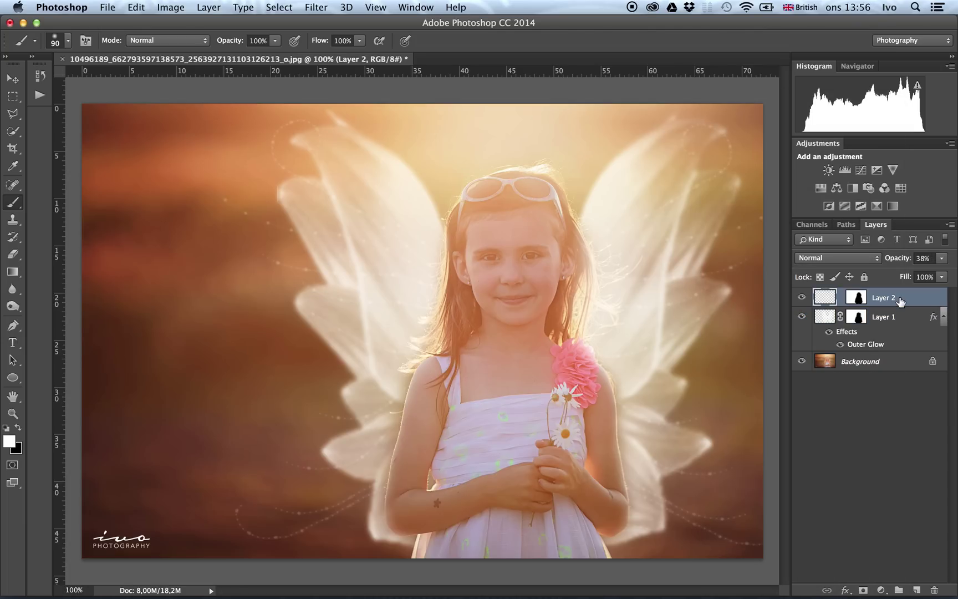
{"action": "right_click", "coordinate": [899, 301]}
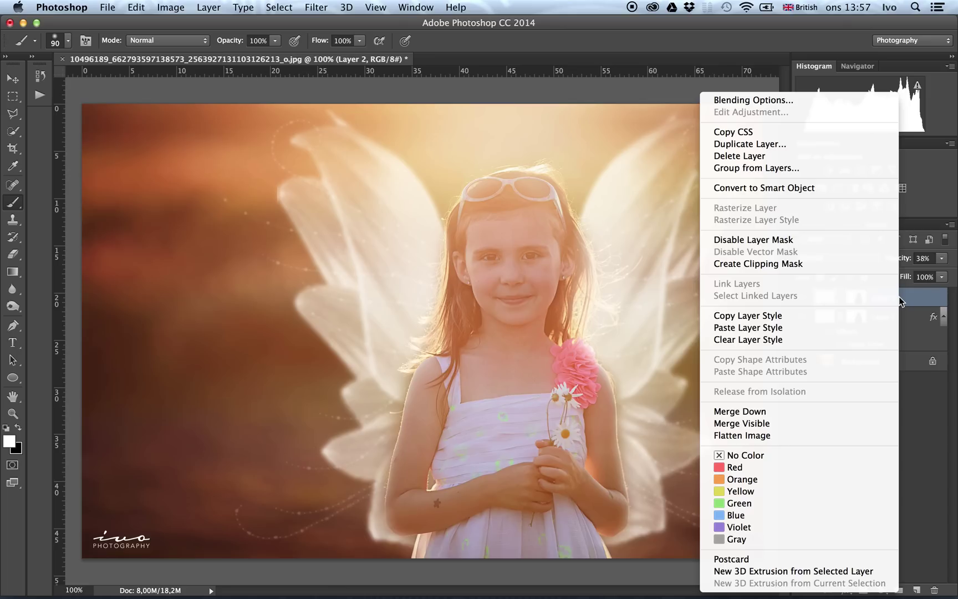
{"action": "left_click", "coordinate": [812, 328]}
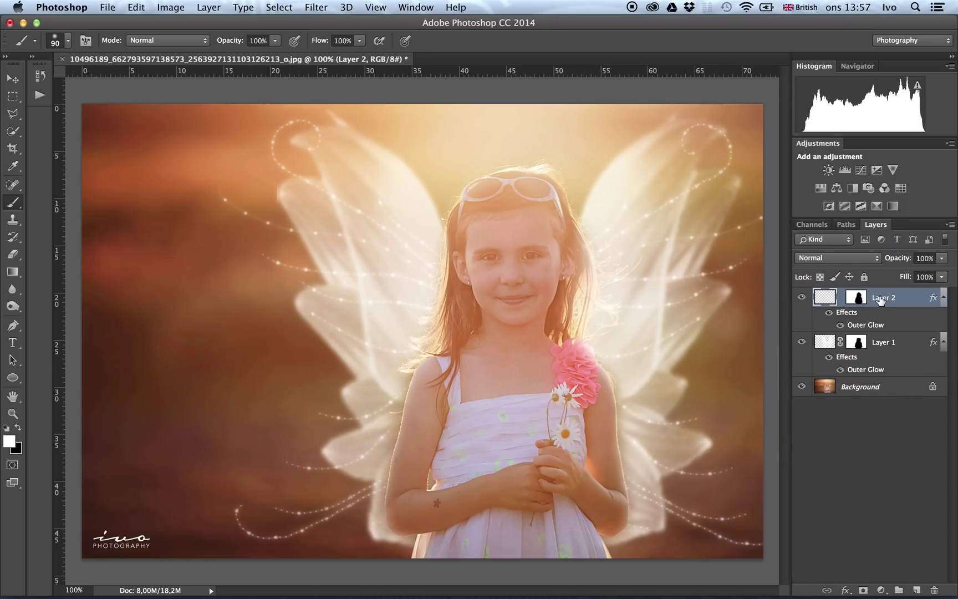
{"action": "left_click_drag", "start_coordinate": [894, 261], "coordinate": [881, 267]}
Step: Add a Levels adjustment layer directly above the Background and set its midtone value to 1.14
{"action": "left_click", "coordinate": [868, 389]}
{"action": "left_click", "coordinate": [882, 590]}
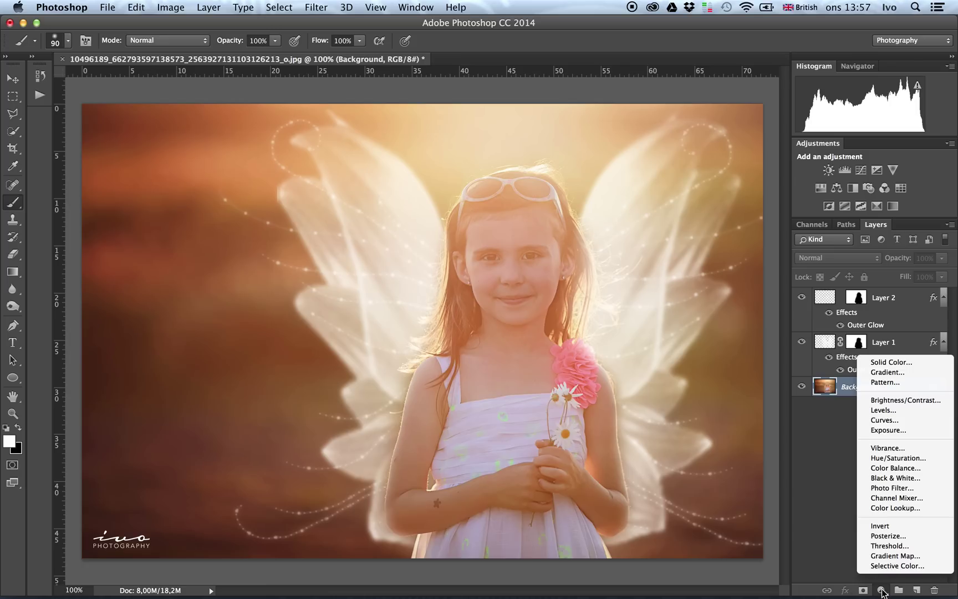
{"action": "left_click", "coordinate": [884, 410]}
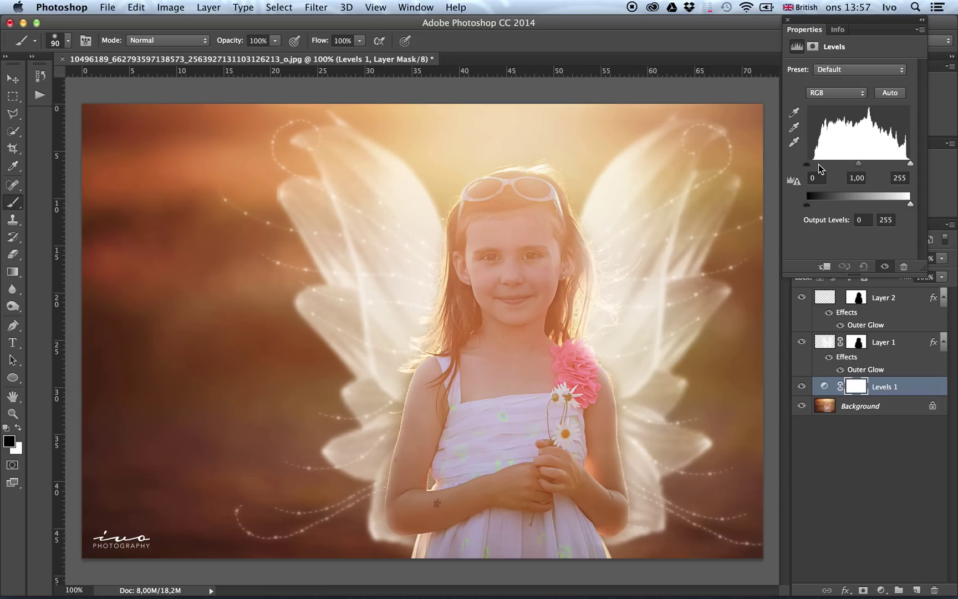
{"action": "mouse_move", "coordinate": [807, 164]}
{"action": "left_mouse_down"}
{"action": "mouse_move", "coordinate": [827, 167]}
{"action": "mouse_move", "coordinate": [796, 166]}
{"action": "left_mouse_up"}
{"action": "left_click_drag", "start_coordinate": [866, 163], "coordinate": [854, 165]}
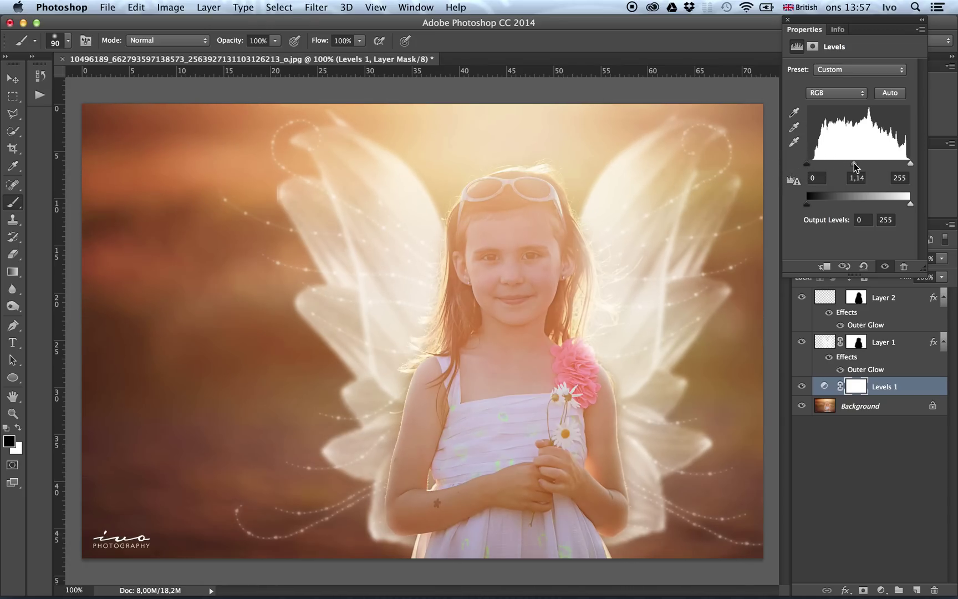
{"action": "left_click", "coordinate": [788, 20]}
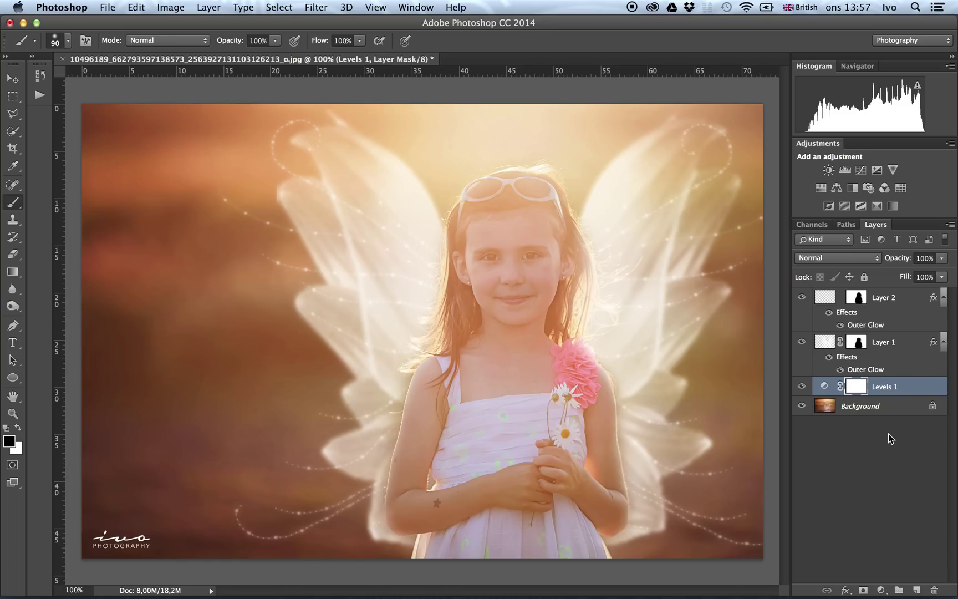
Step: Select Layer 1's mask for editing
{"action": "left_click", "coordinate": [857, 342]}
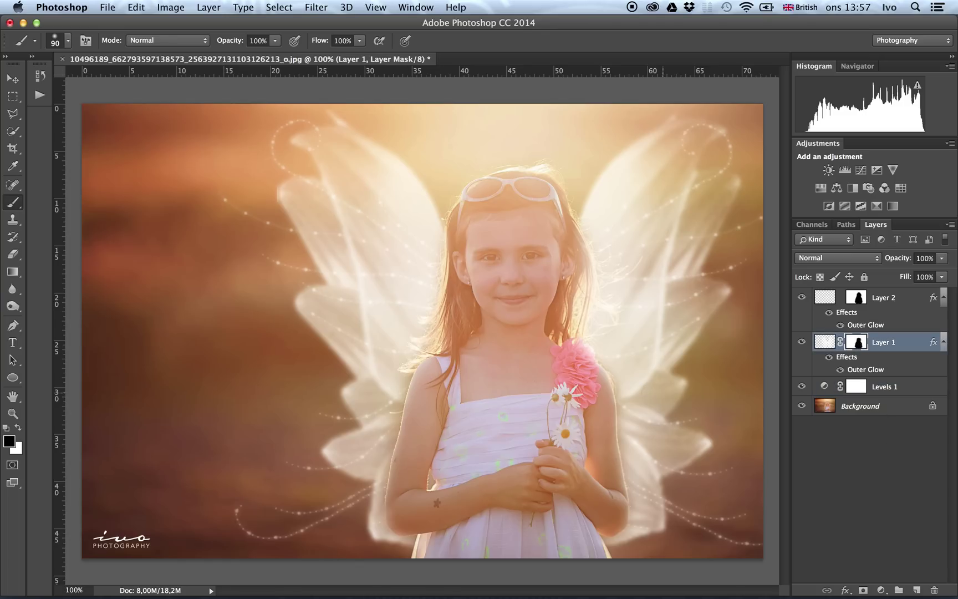